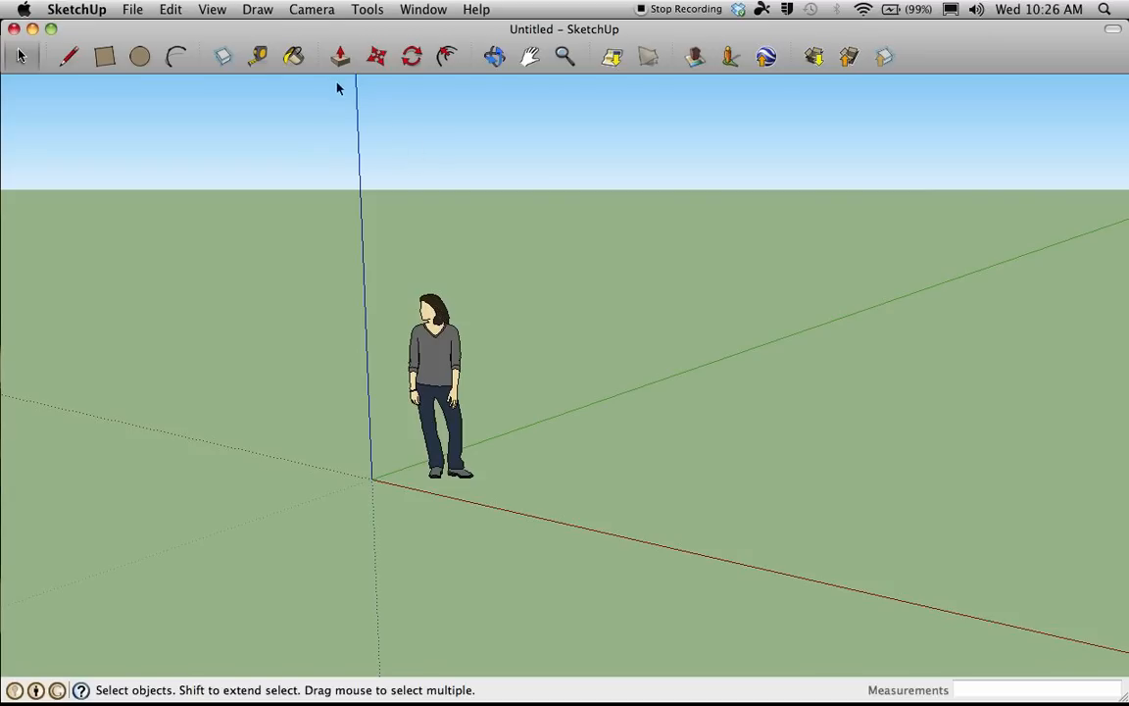
- Show the floating tool palette with the drawing, modification and camera tools, and reposition it slightly
{"action": "left_click", "coordinate": [214, 10]}
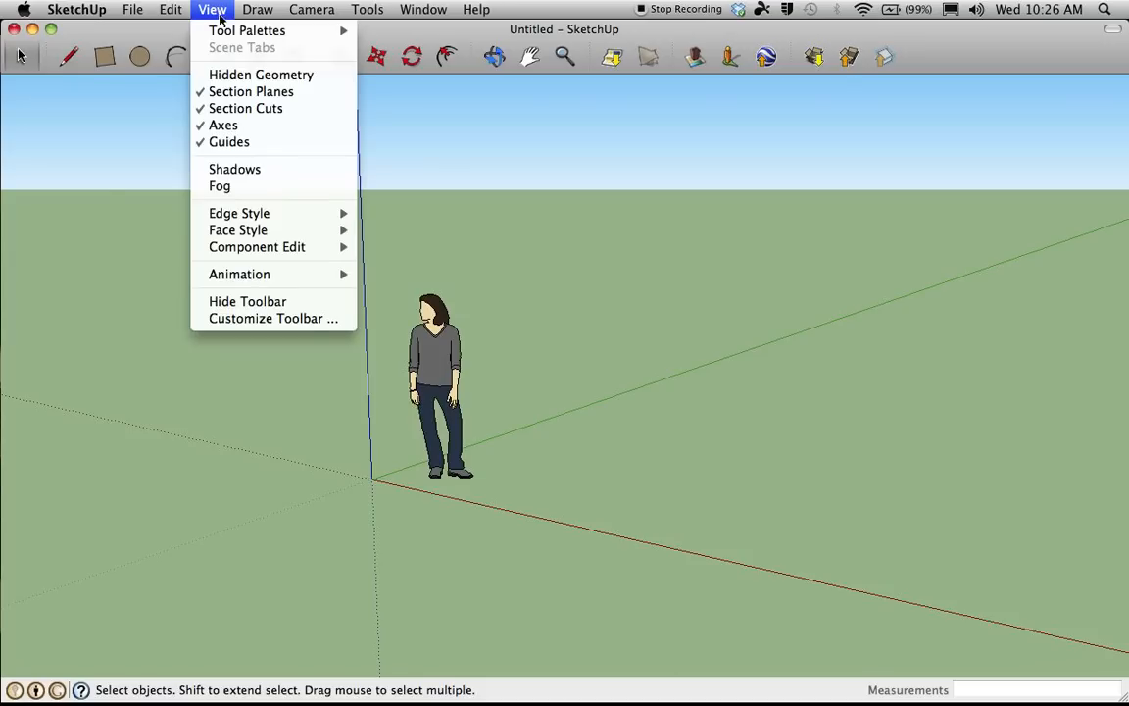
{"action": "mouse_move", "coordinate": [265, 31]}
{"action": "left_click", "coordinate": [387, 30]}
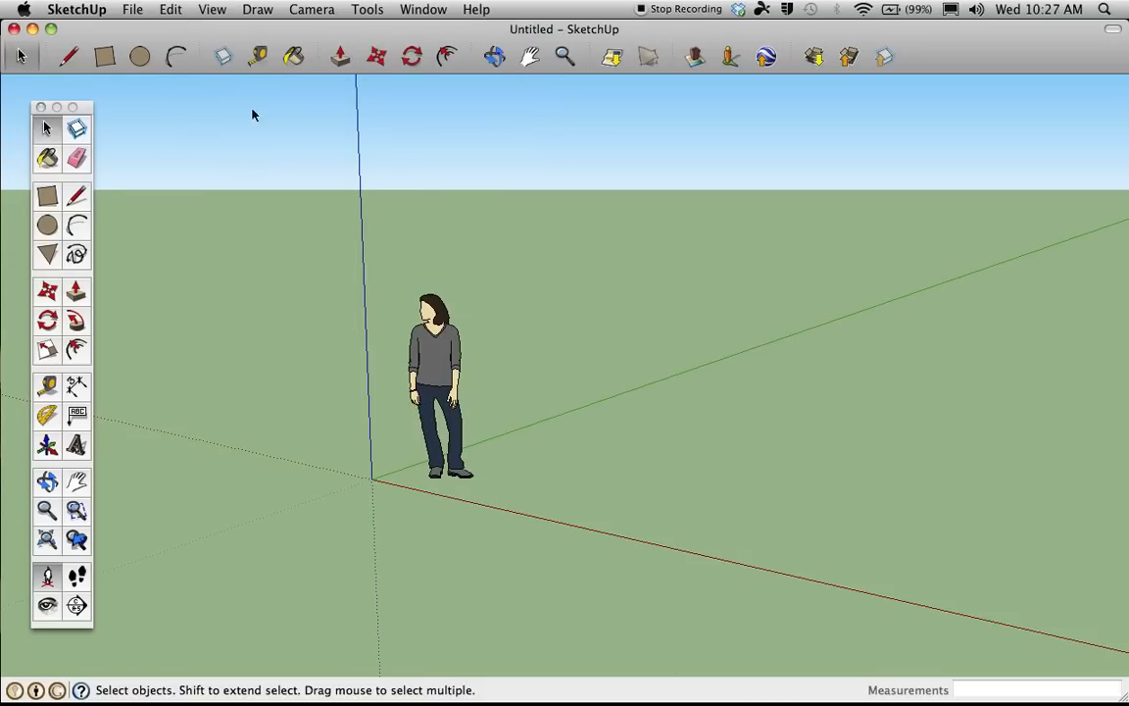
{"action": "left_click_drag", "start_coordinate": [79, 107], "coordinate": [78, 102]}
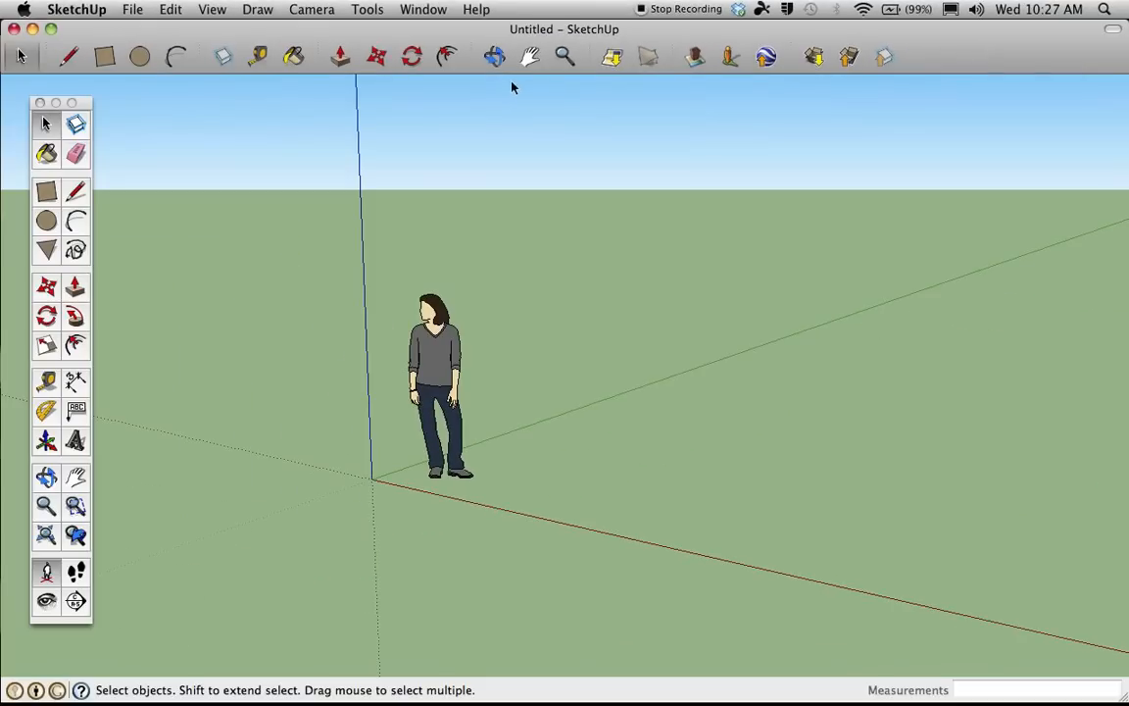
- Orbit and pan the view around the standing figure and the axes origin
{"action": "left_click", "coordinate": [495, 56]}
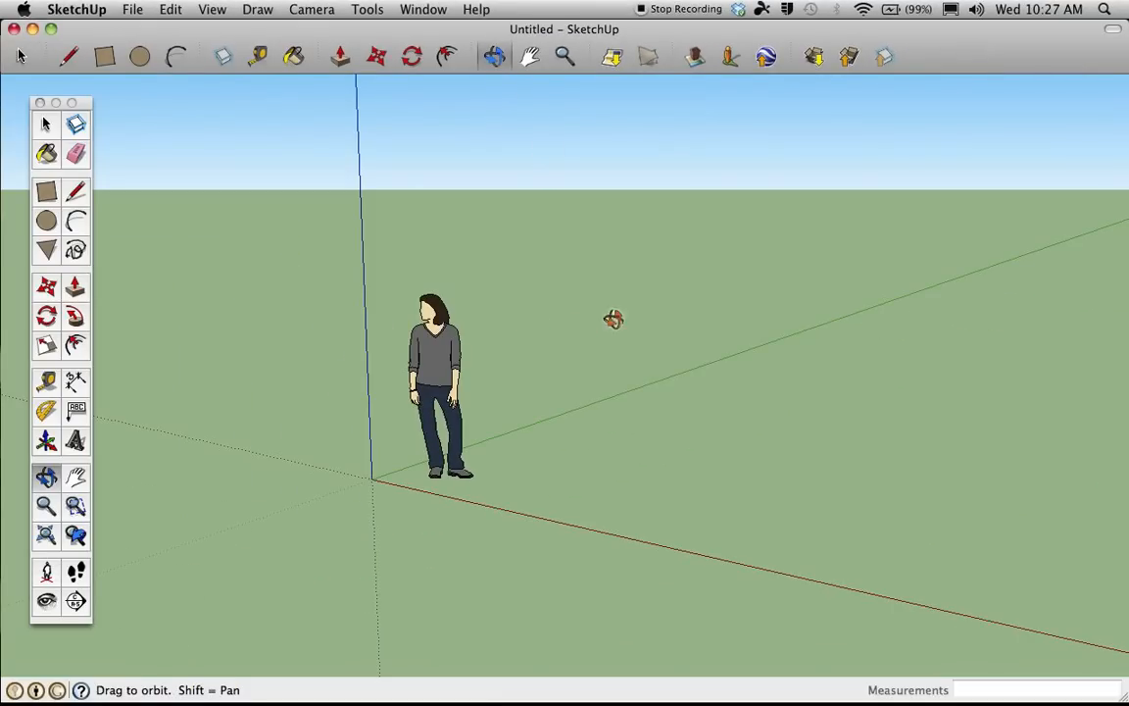
{"action": "left_click_drag", "start_coordinate": [705, 295], "coordinate": [504, 313]}
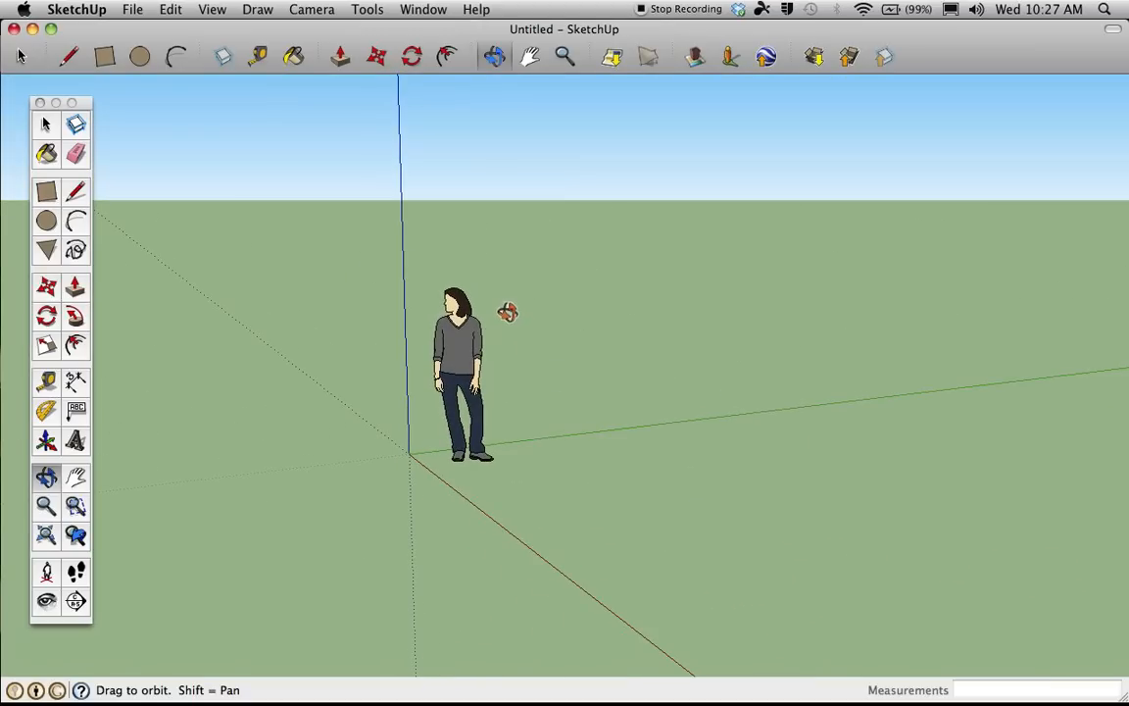
{"action": "left_click", "coordinate": [529, 57]}
{"action": "left_click_drag", "start_coordinate": [262, 375], "coordinate": [904, 293]}
{"action": "left_click", "coordinate": [494, 56]}
{"action": "left_click_drag", "start_coordinate": [587, 180], "coordinate": [938, 220]}
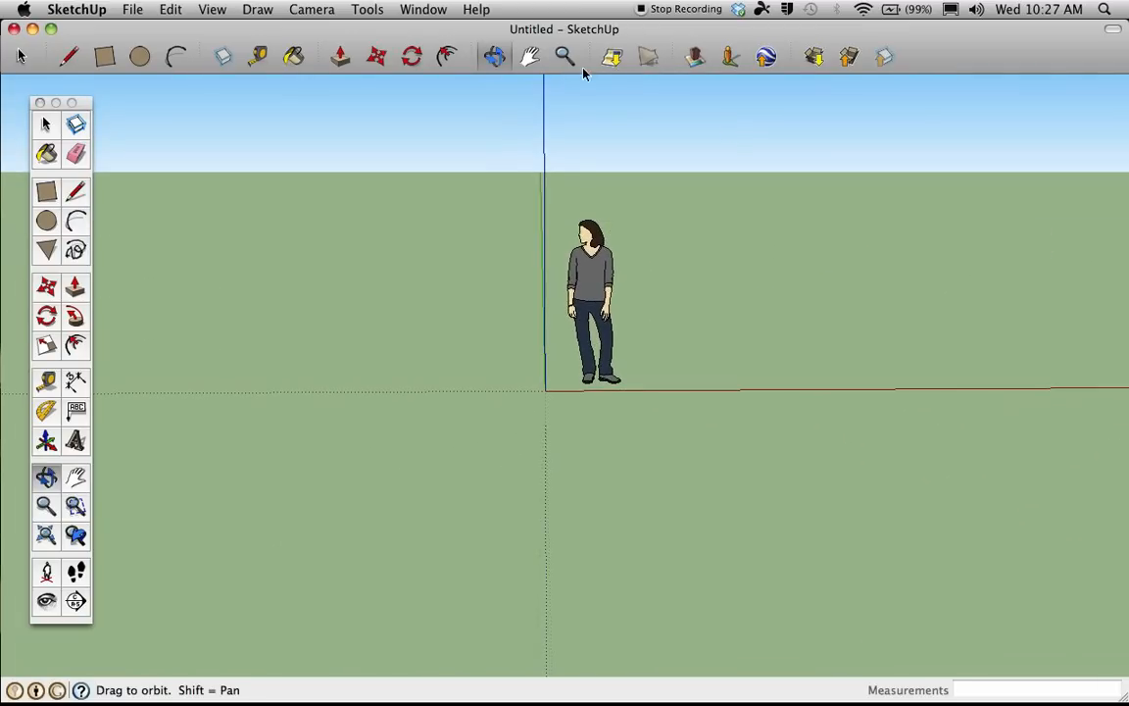
{"action": "left_click", "coordinate": [529, 56]}
{"action": "left_click_drag", "start_coordinate": [840, 217], "coordinate": [757, 260]}
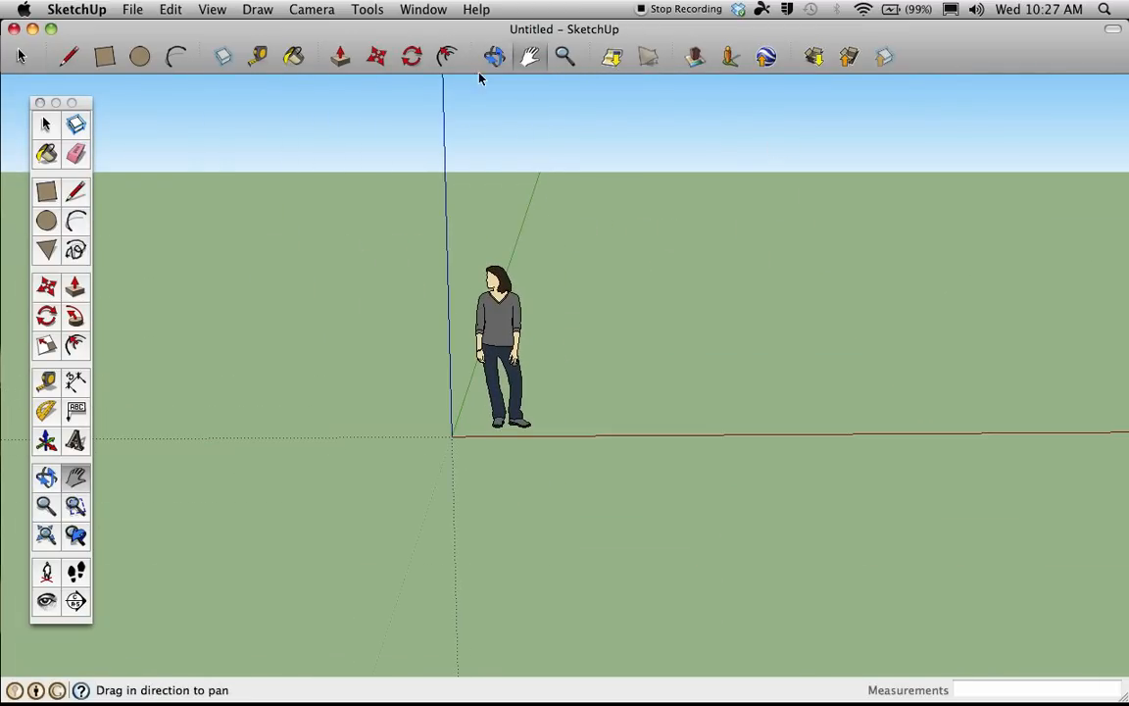
- Zoom in and out on the standing figure with the Zoom tool to view it at different distances
{"action": "left_click", "coordinate": [565, 56]}
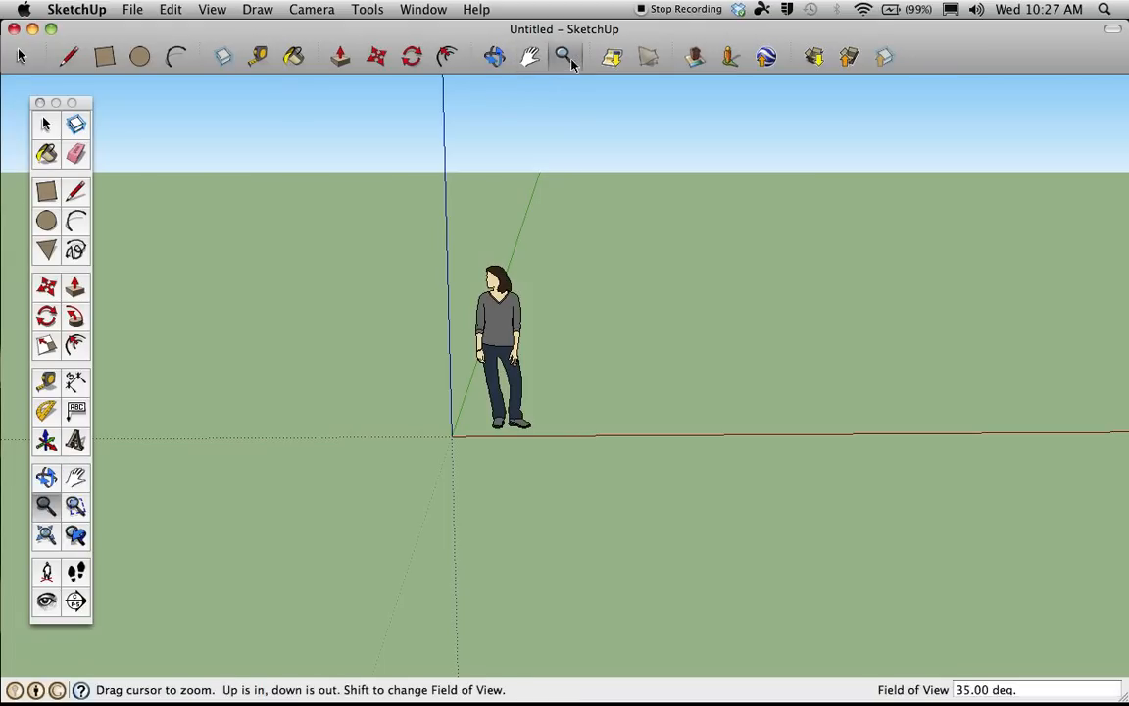
{"action": "left_click_drag", "start_coordinate": [567, 232], "coordinate": [564, 297]}
{"action": "scroll", "coordinate": [564, 297], "scroll_direction": "up", "scroll_amount": 3}
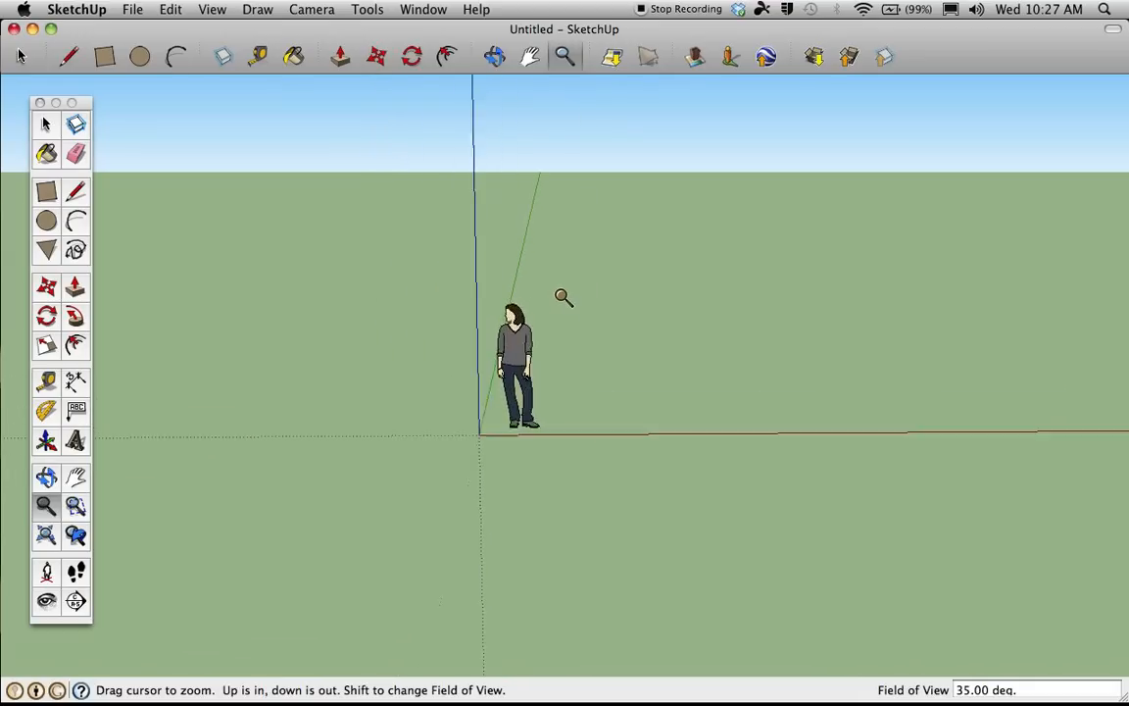
{"action": "scroll", "coordinate": [564, 297], "scroll_direction": "down", "scroll_amount": 2}
{"action": "scroll", "coordinate": [564, 297], "scroll_direction": "up", "scroll_amount": 3}
{"action": "scroll", "coordinate": [564, 297], "scroll_direction": "down", "scroll_amount": 3}
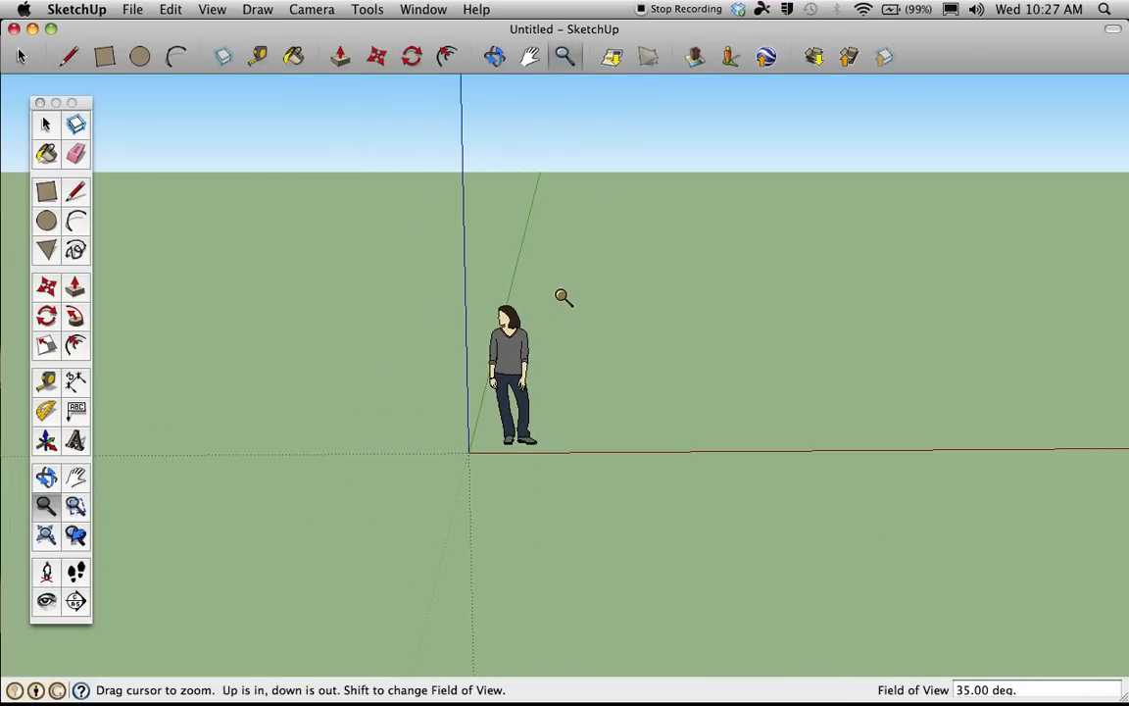
{"action": "scroll", "coordinate": [563, 297], "scroll_direction": "up", "scroll_amount": 3}
{"action": "scroll", "coordinate": [564, 297], "scroll_direction": "down", "scroll_amount": 4}
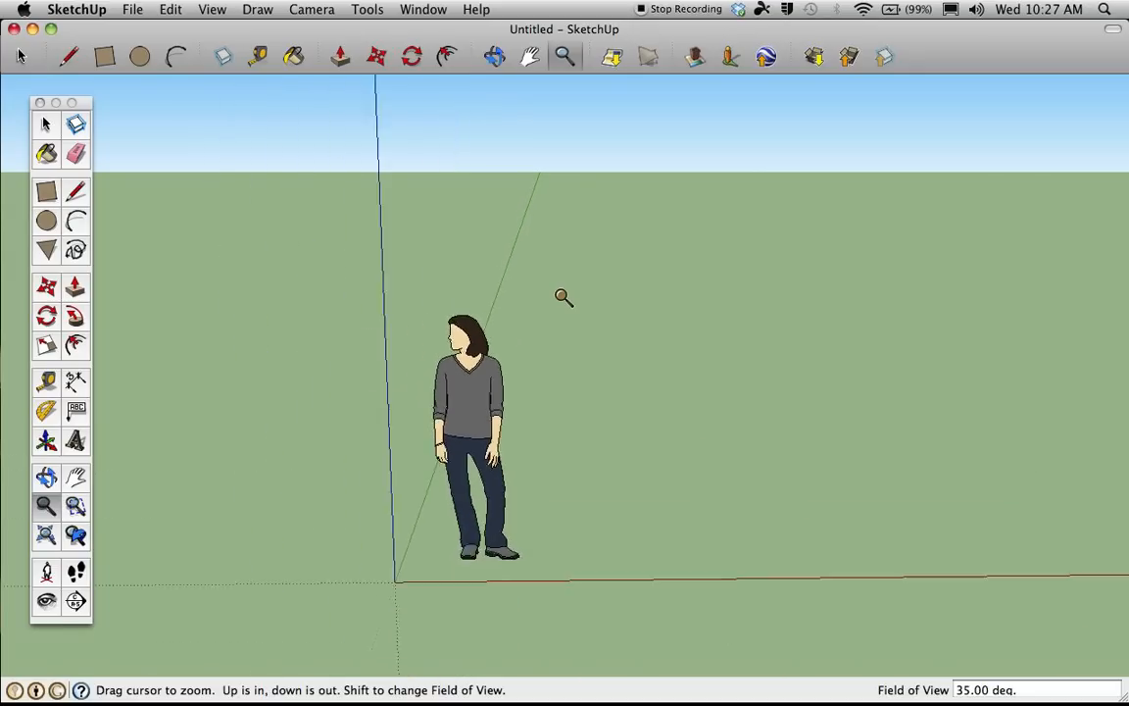
{"action": "scroll", "coordinate": [563, 297], "scroll_direction": "up", "scroll_amount": 2}
{"action": "scroll", "coordinate": [564, 297], "scroll_direction": "up", "scroll_amount": 2}
{"action": "scroll", "coordinate": [564, 297], "scroll_direction": "down", "scroll_amount": 4}
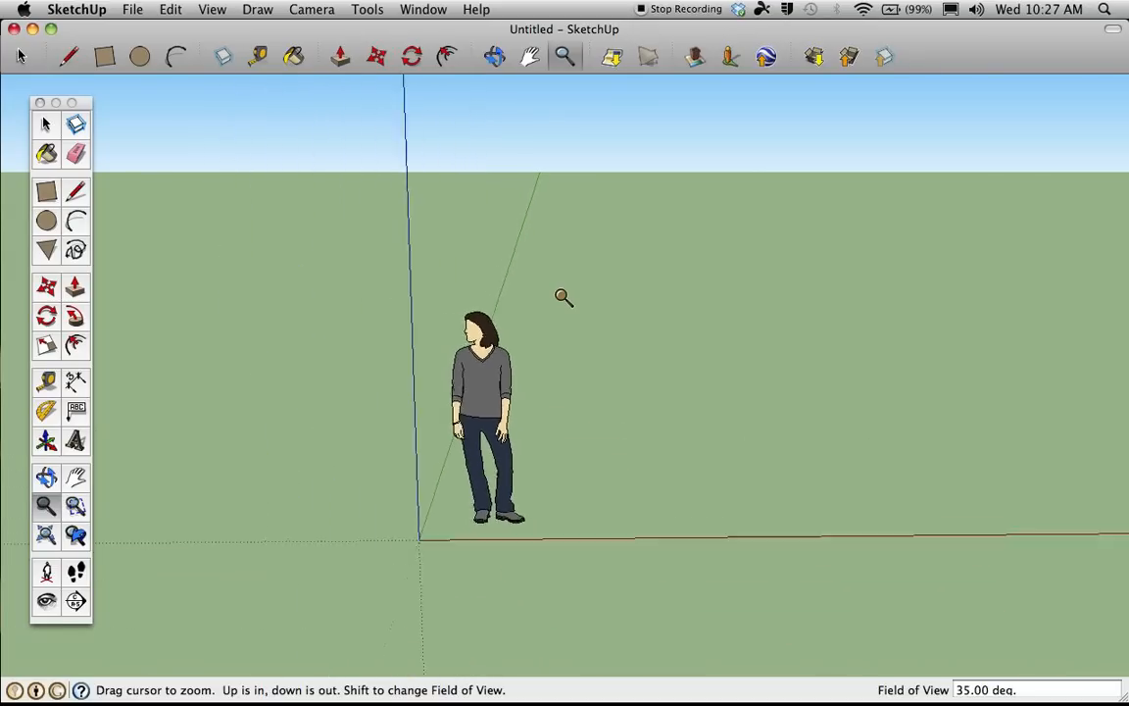
{"action": "scroll", "coordinate": [564, 297], "scroll_direction": "up", "scroll_amount": 4}
{"action": "scroll", "coordinate": [564, 297], "scroll_direction": "down", "scroll_amount": 3}
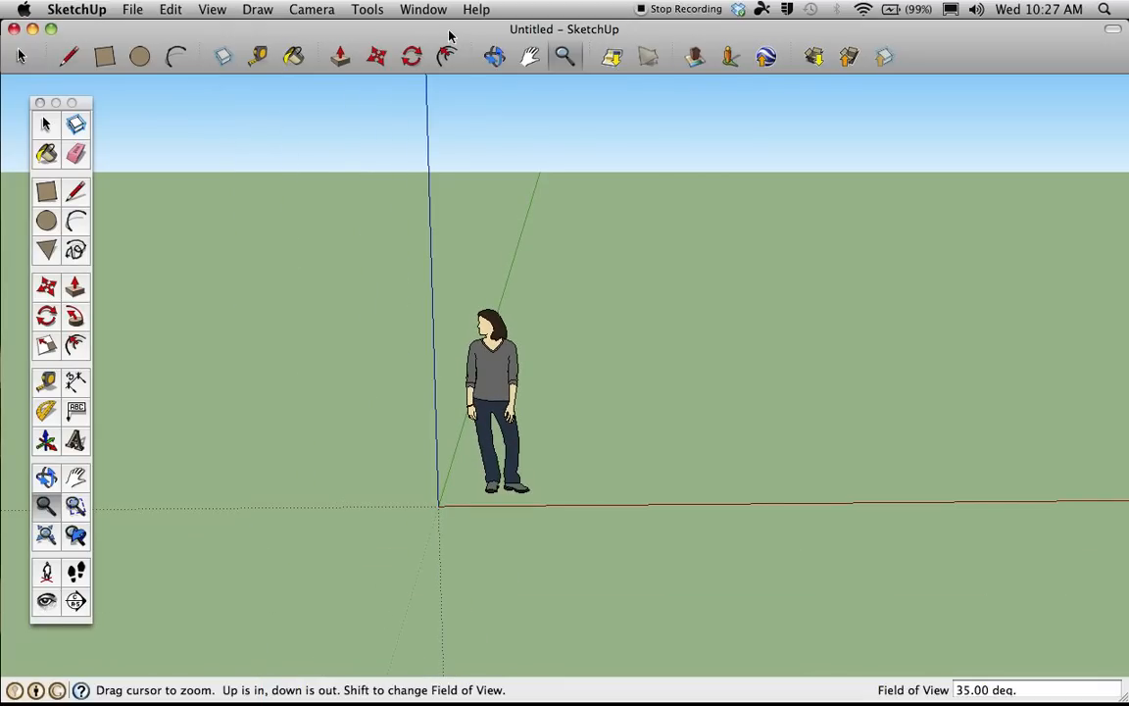
- Open the Components browser and search for "greek fortress"
{"action": "left_click", "coordinate": [426, 10]}
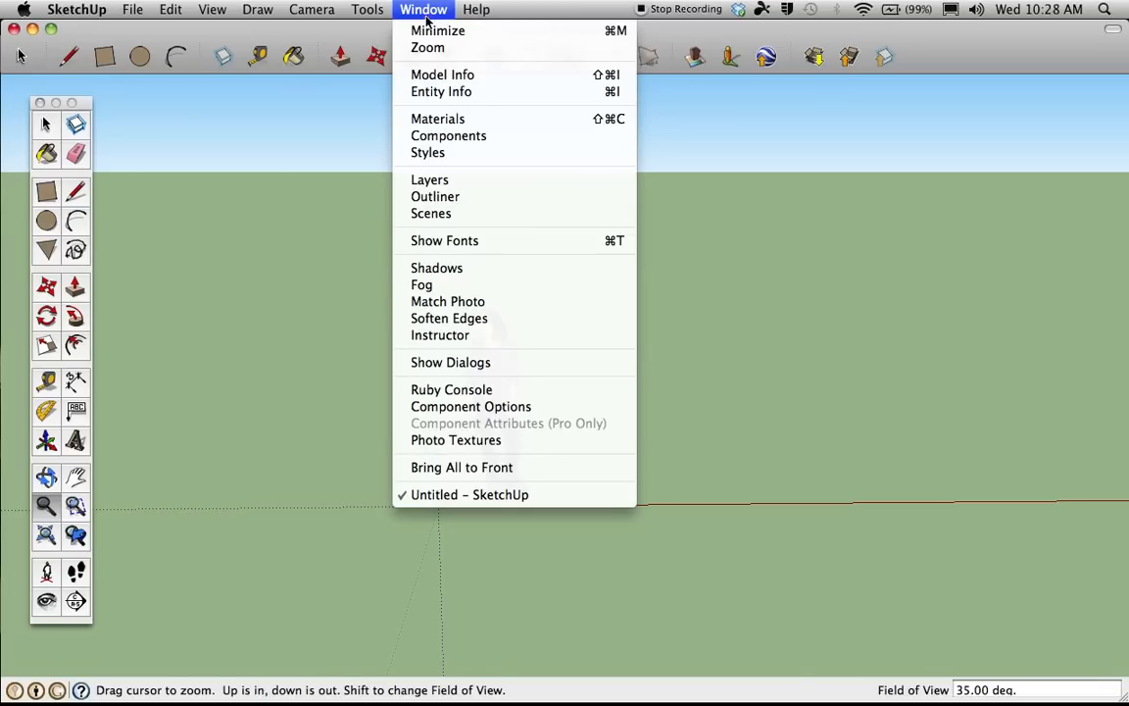
{"action": "left_click", "coordinate": [454, 137]}
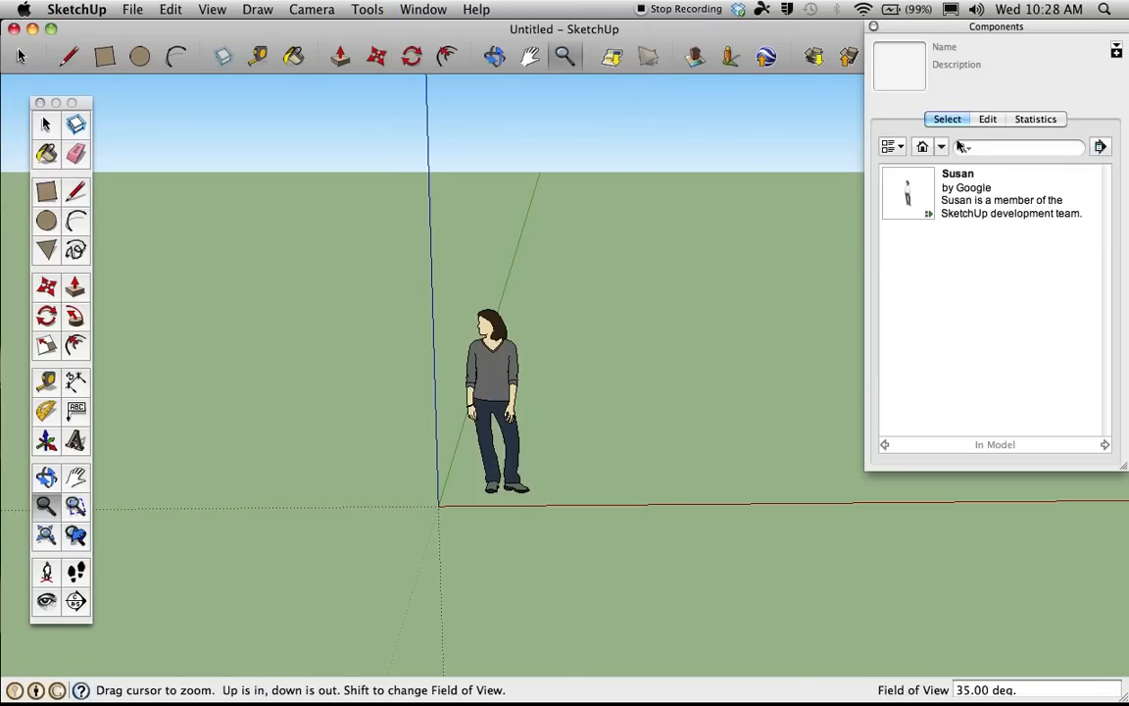
{"action": "left_click_drag", "start_coordinate": [1023, 29], "coordinate": [1022, 37]}
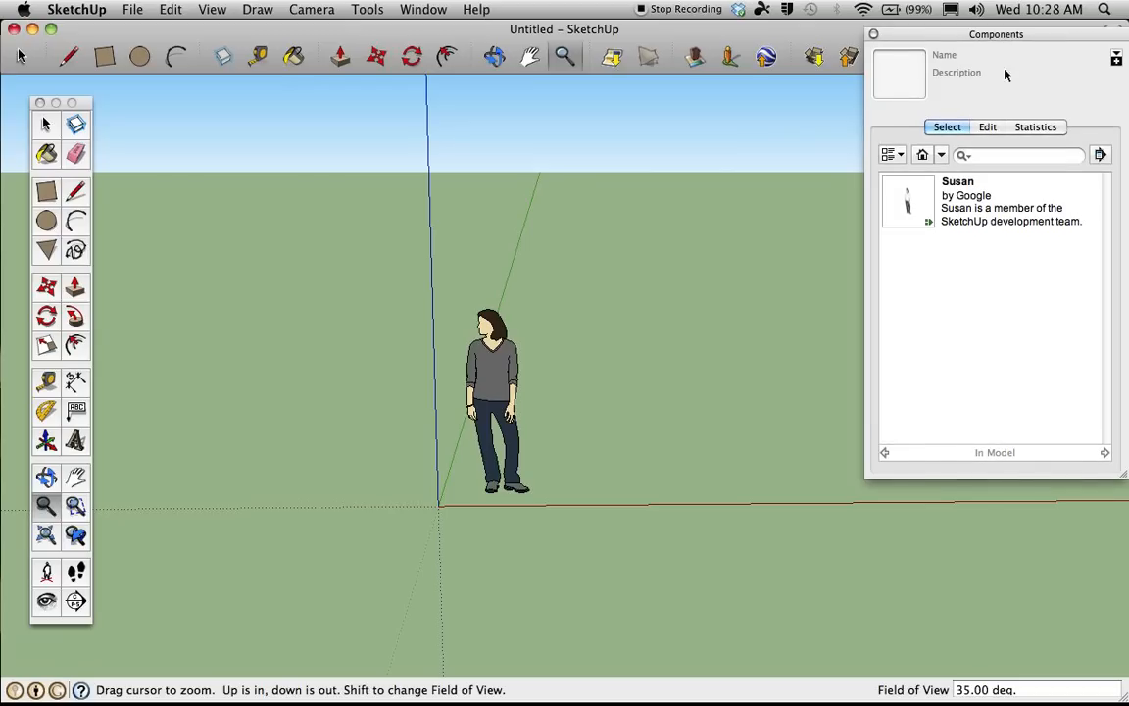
{"action": "left_click", "coordinate": [1005, 157]}
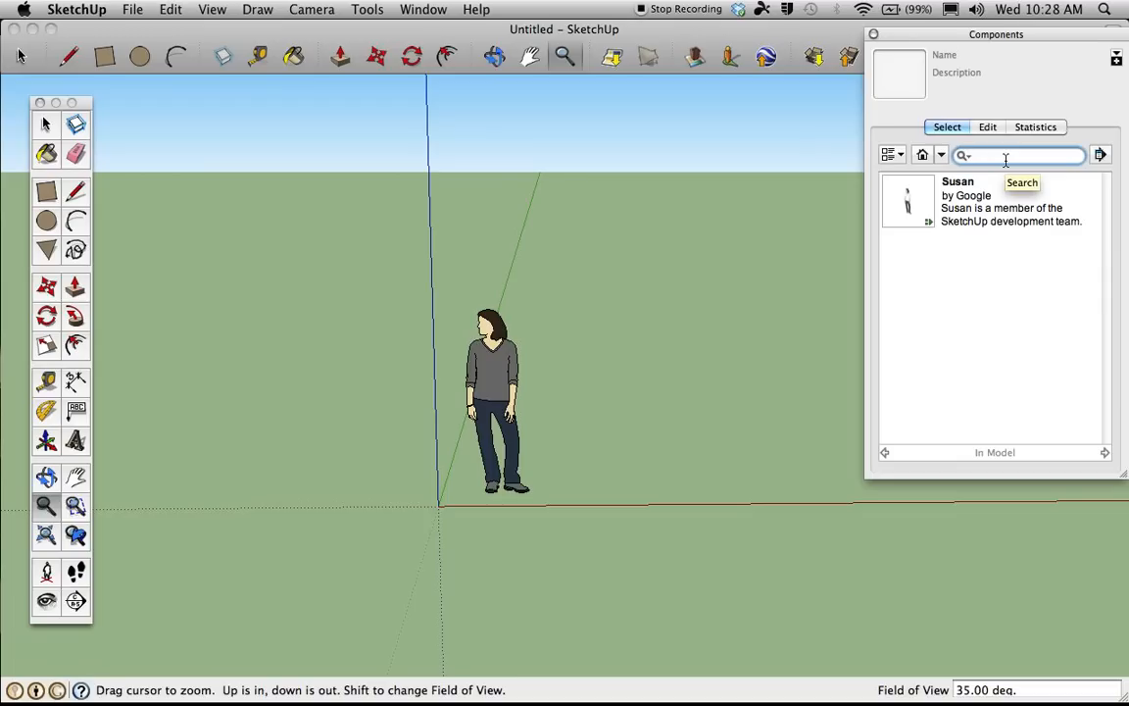
{"action": "type", "text": "gr"}
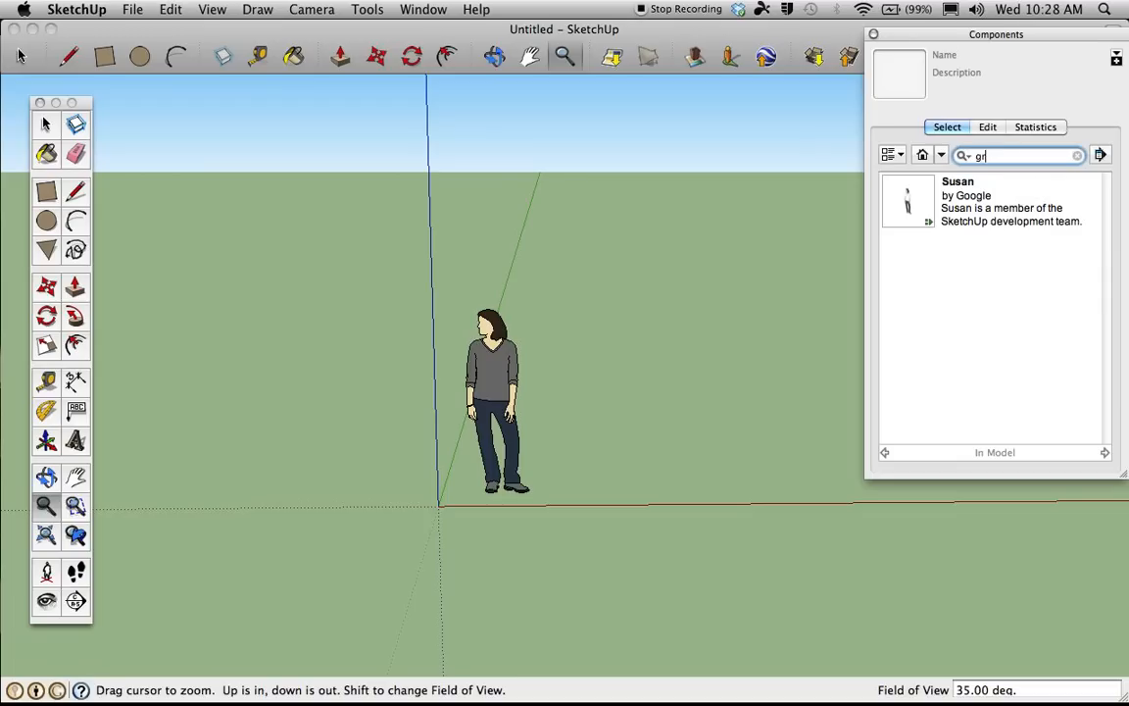
{"action": "type", "text": "eek fortress"}
{"action": "key", "text": "Return"}
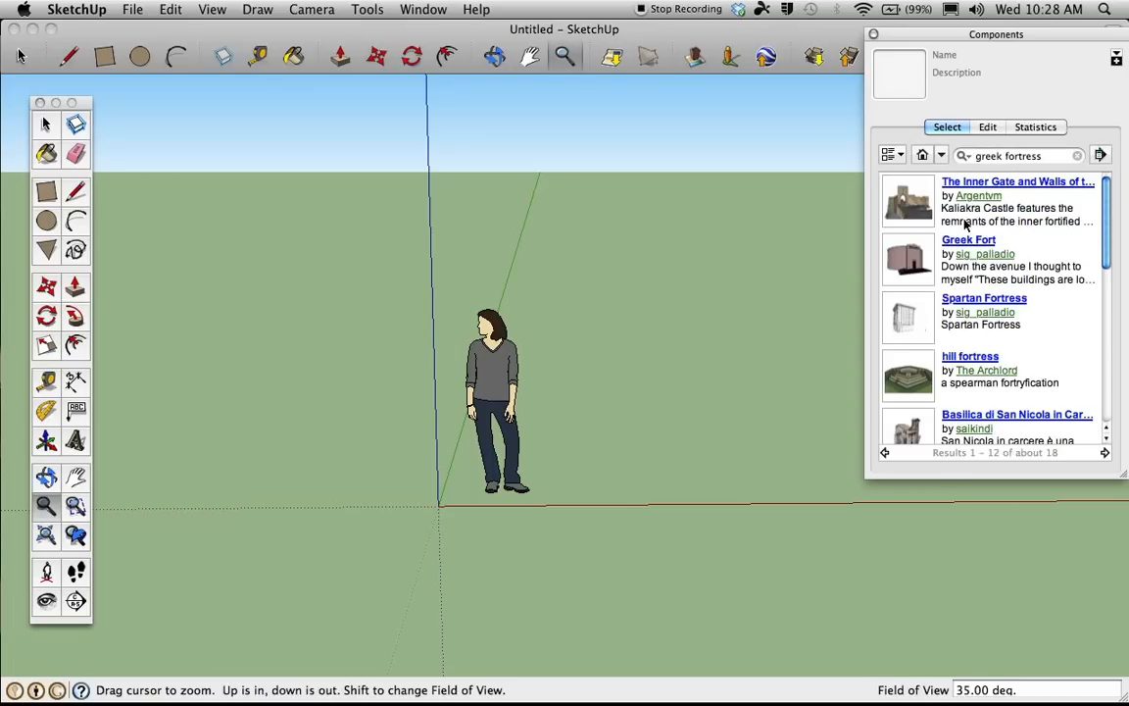
- Open the Greek Fort model's 3D Warehouse page and rotate its 3D preview to inspect the building
{"action": "mouse_move", "coordinate": [1106, 201]}
{"action": "left_mouse_down"}
{"action": "mouse_move", "coordinate": [1106, 236]}
{"action": "mouse_move", "coordinate": [1106, 197]}
{"action": "left_mouse_up"}
{"action": "left_click", "coordinate": [973, 243]}
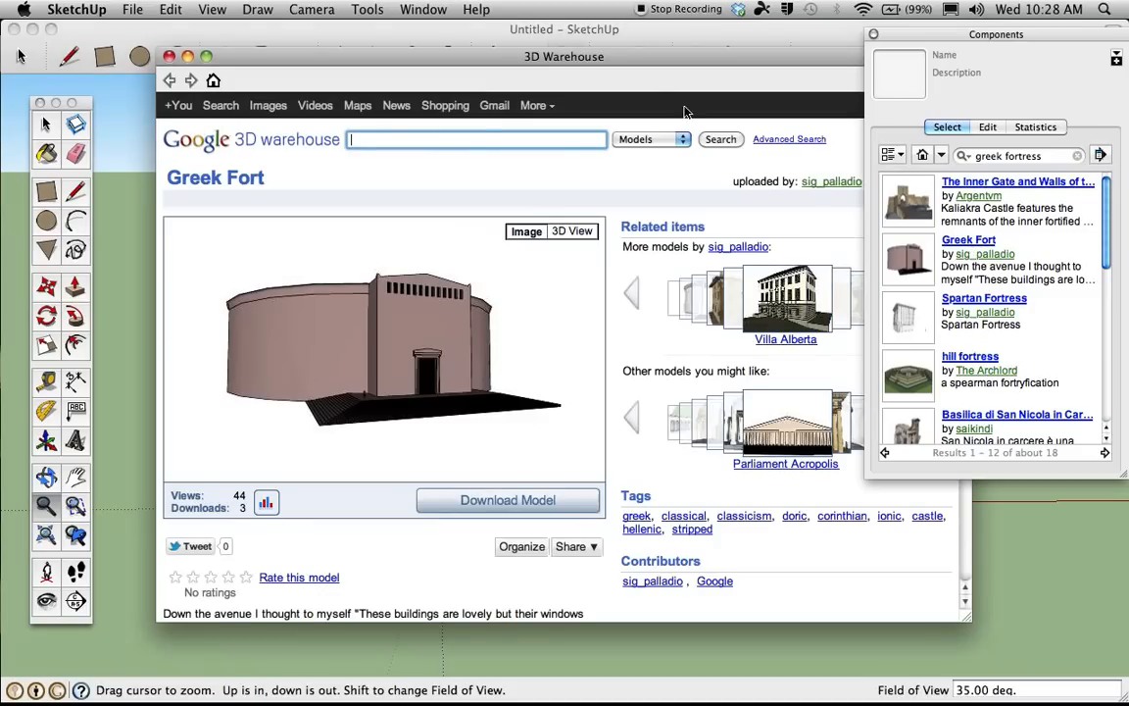
{"action": "left_click_drag", "start_coordinate": [645, 67], "coordinate": [571, 69]}
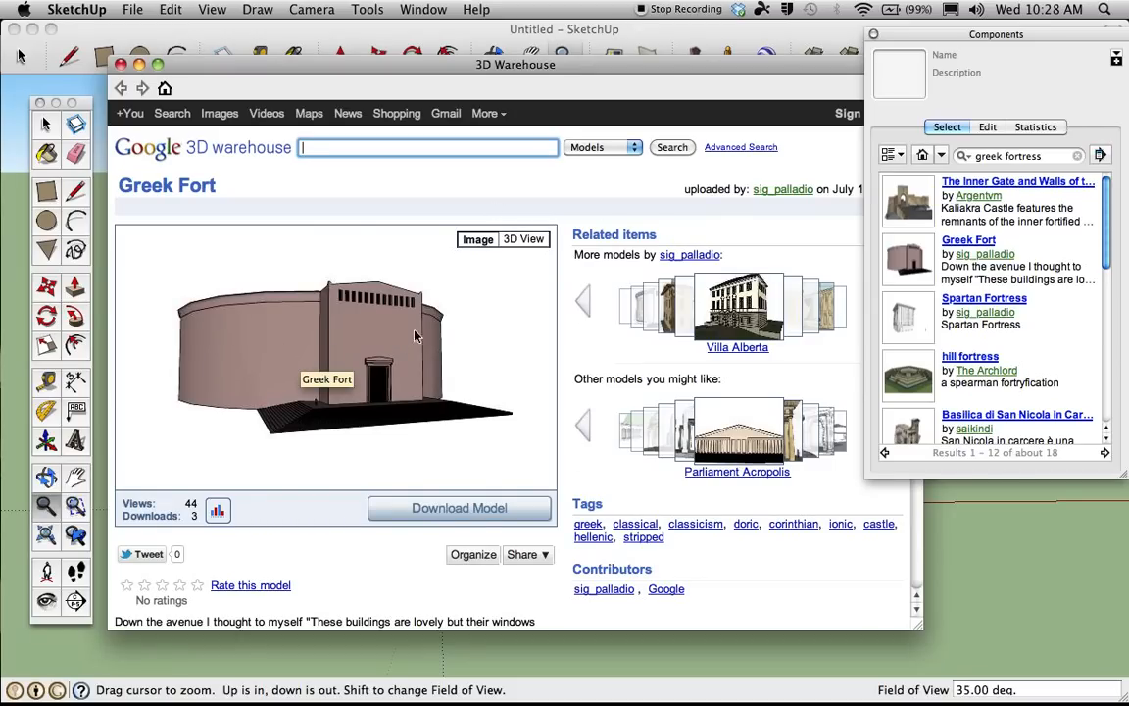
{"action": "left_click", "coordinate": [521, 240]}
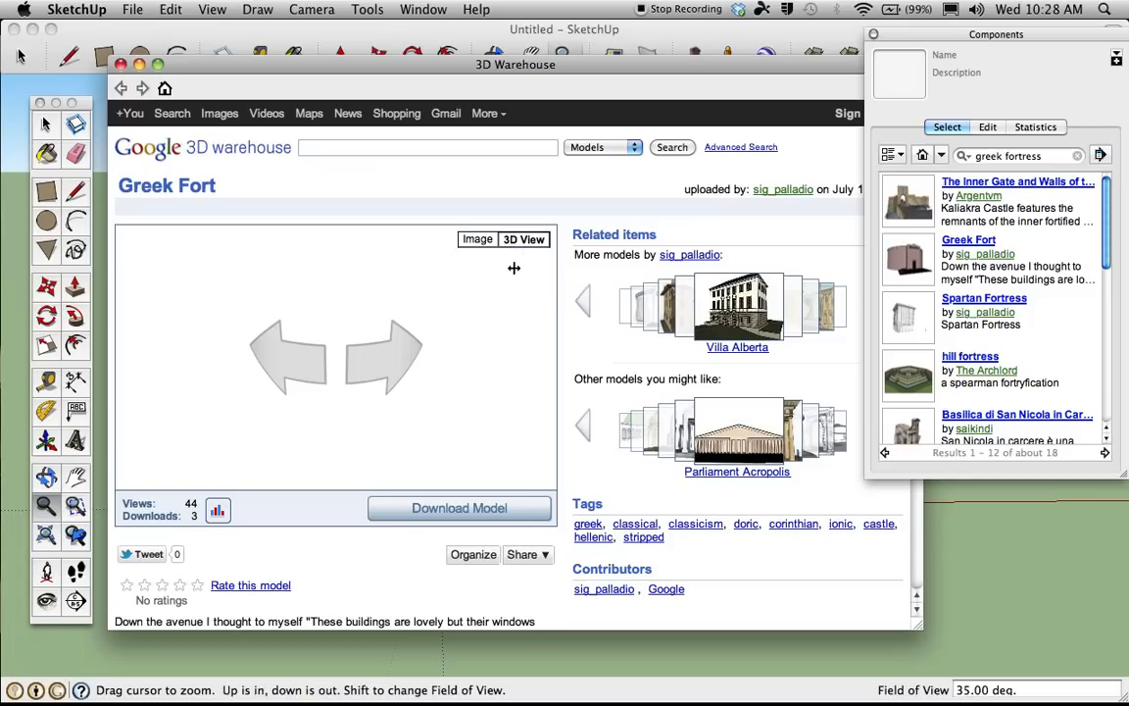
{"action": "left_click_drag", "start_coordinate": [419, 349], "coordinate": [489, 368]}
{"action": "left_click_drag", "start_coordinate": [262, 376], "coordinate": [332, 387]}
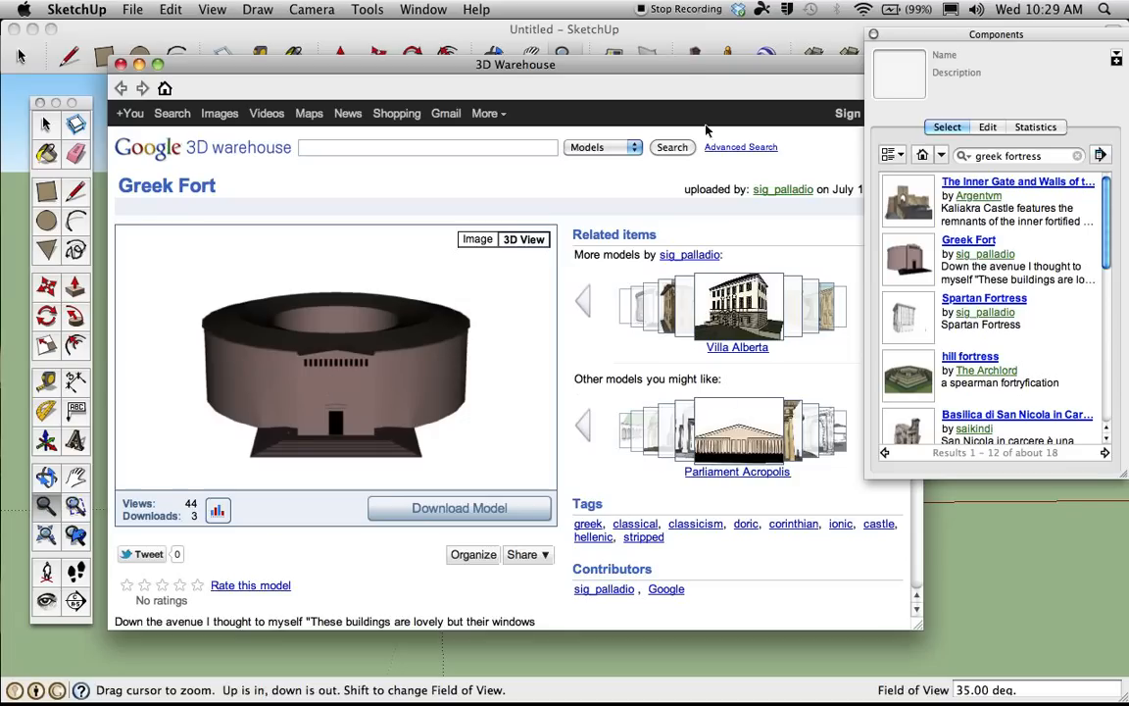
- Browse the suggested similar models on the Greek Fort page in both directions
{"action": "left_click_drag", "start_coordinate": [618, 59], "coordinate": [570, 54]}
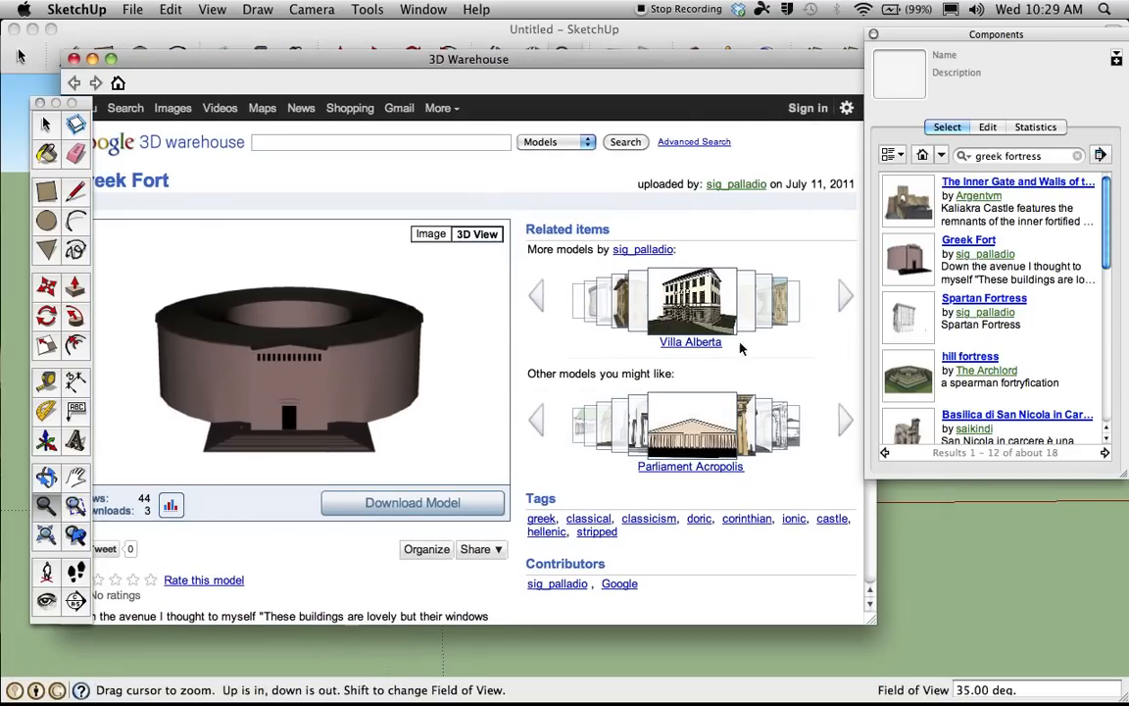
{"action": "left_click", "coordinate": [841, 424]}
{"action": "left_click", "coordinate": [841, 424]}
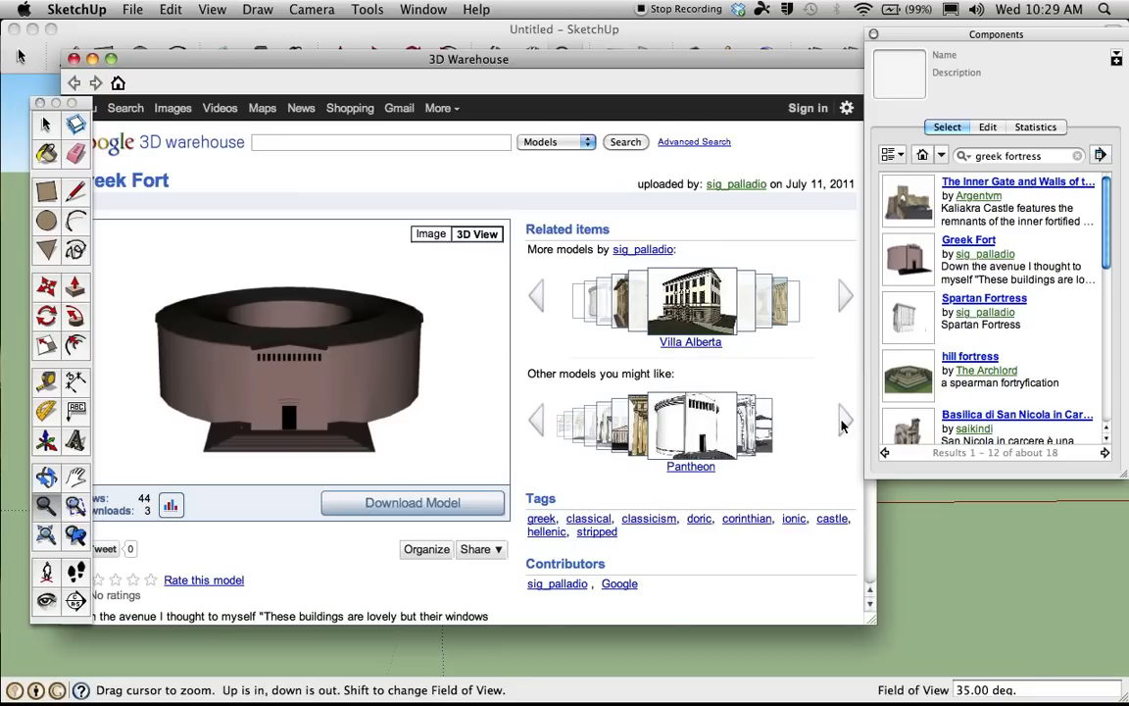
{"action": "left_click", "coordinate": [841, 424]}
{"action": "left_click", "coordinate": [544, 425]}
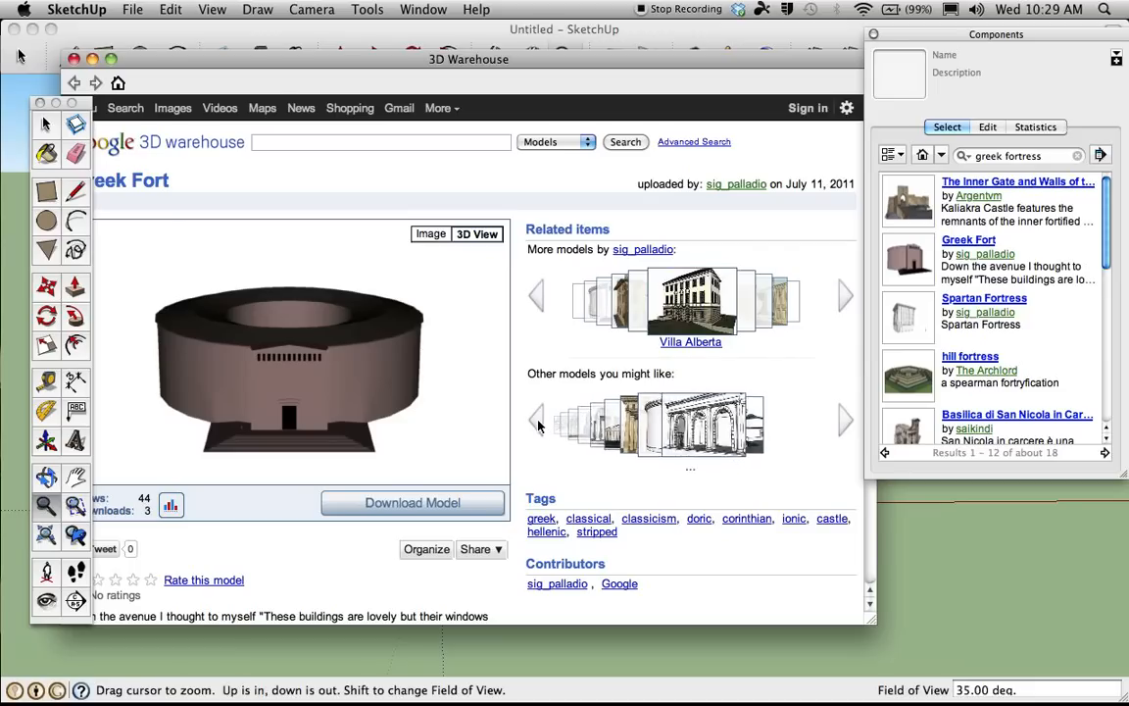
{"action": "left_click", "coordinate": [540, 424]}
{"action": "left_click", "coordinate": [538, 425]}
{"action": "left_click", "coordinate": [537, 425]}
{"action": "left_click", "coordinate": [537, 424]}
{"action": "left_click", "coordinate": [537, 424]}
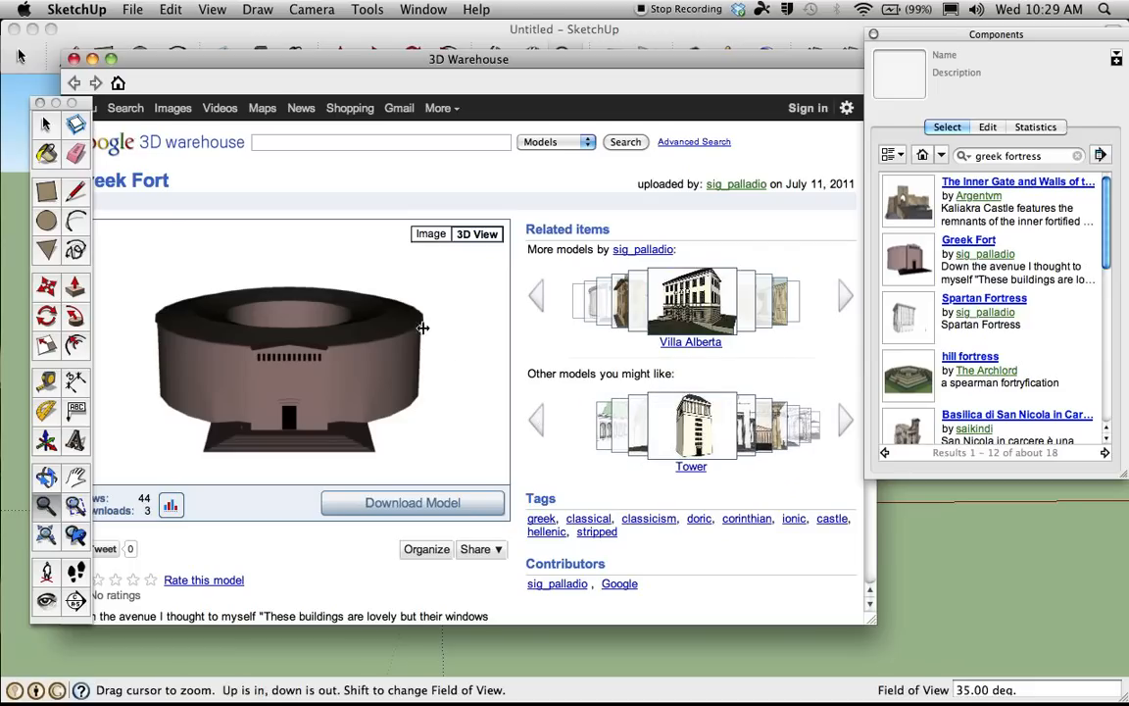
- Download the Greek Fort directly into the current model and place it just behind the standing figure
{"action": "left_click_drag", "start_coordinate": [411, 59], "coordinate": [449, 63]}
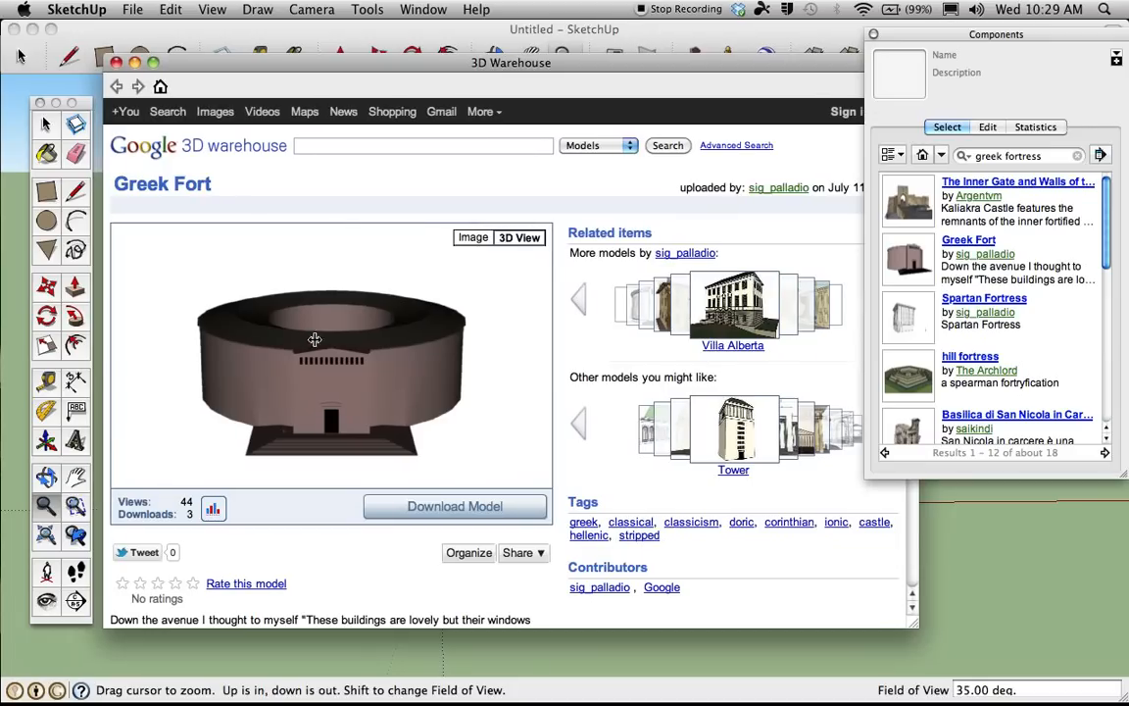
{"action": "left_click", "coordinate": [469, 507]}
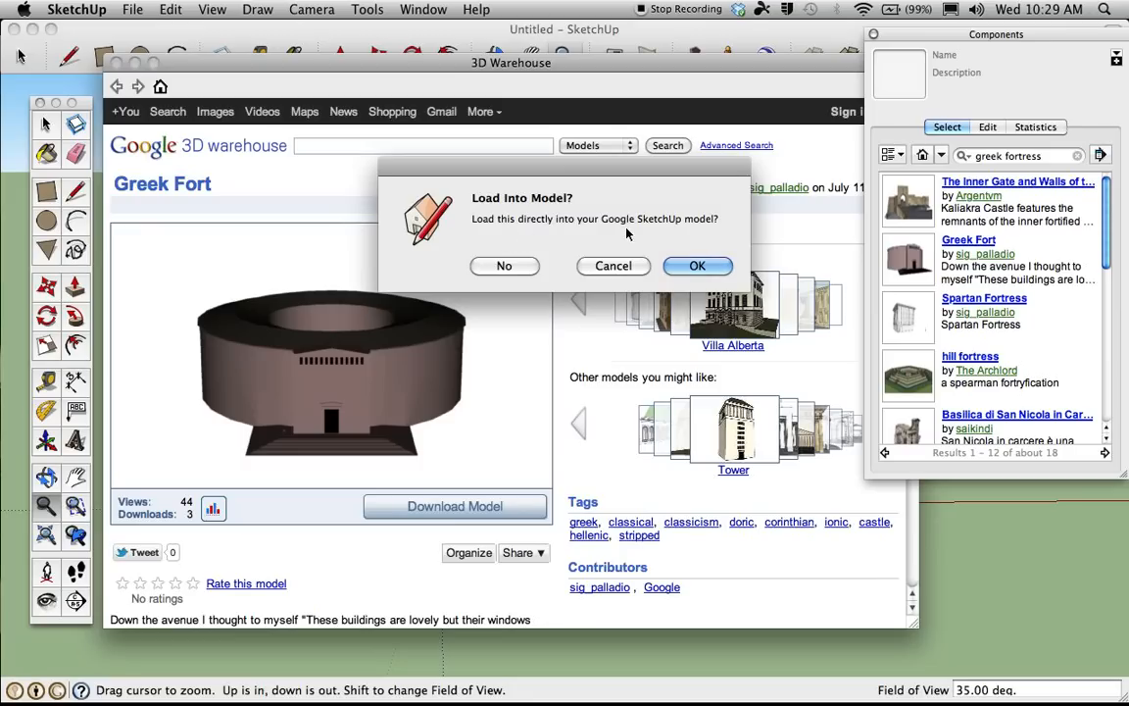
{"action": "left_click", "coordinate": [701, 265]}
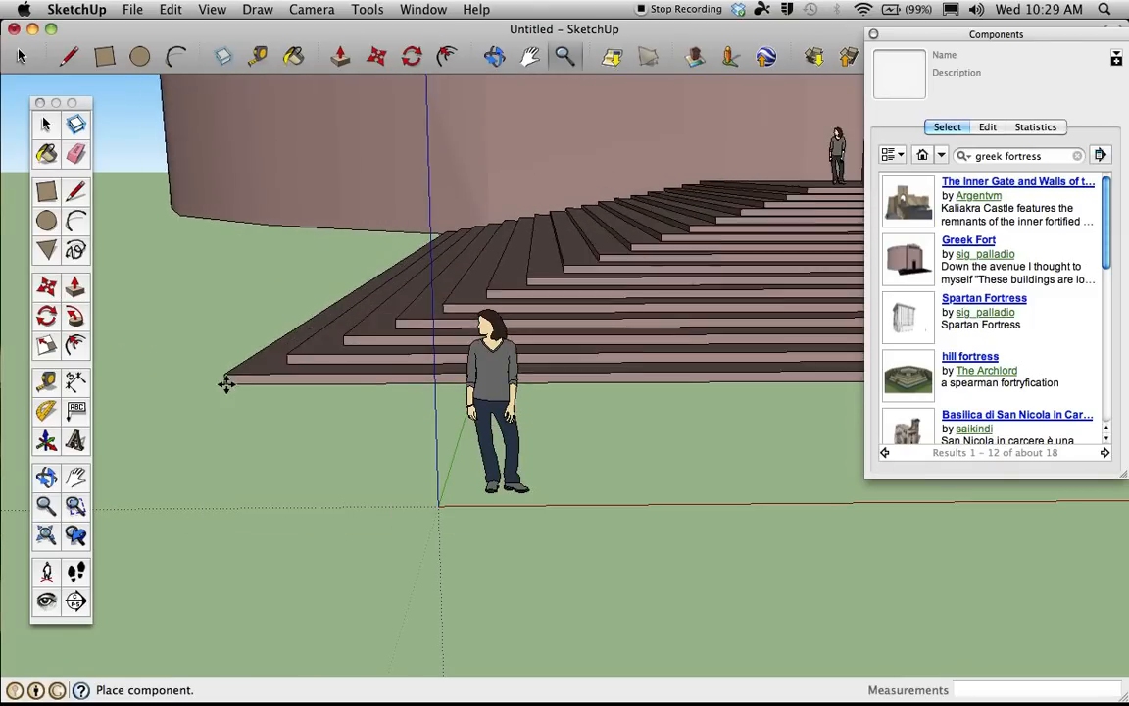
{"action": "left_click", "coordinate": [147, 372]}
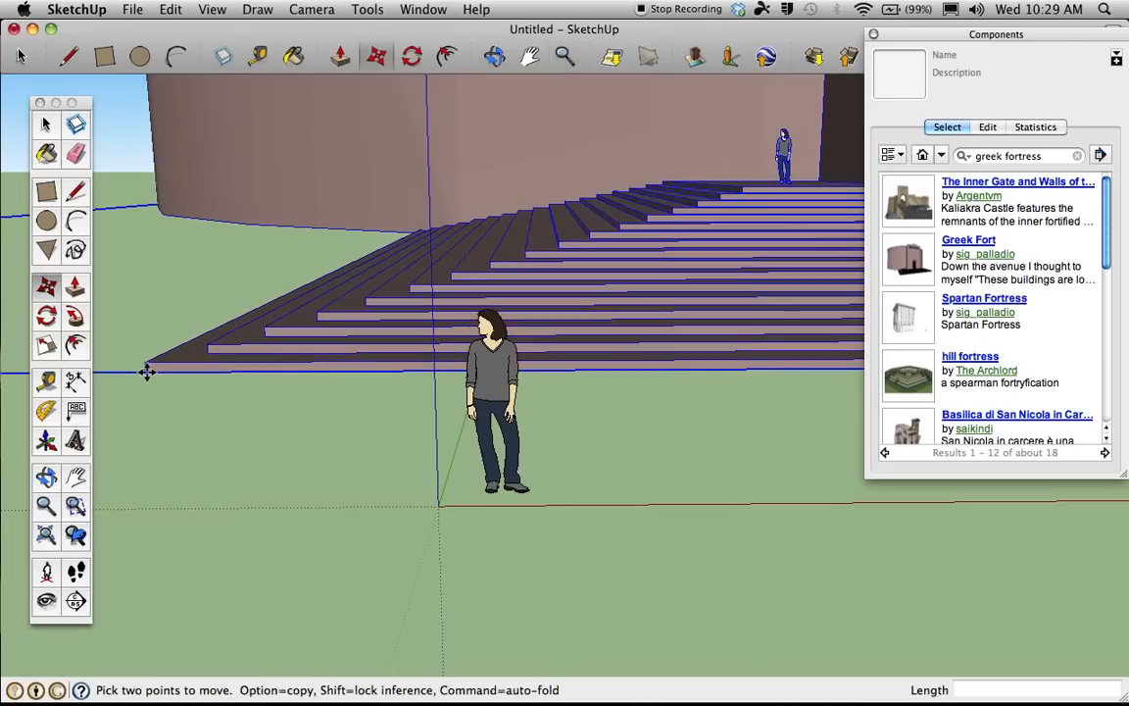
- Examine the entire placed Greek Fort from the front, then return to the Select tool
{"action": "scroll", "coordinate": [324, 267], "scroll_direction": "down", "scroll_amount": 3}
{"action": "scroll", "coordinate": [343, 245], "scroll_direction": "down", "scroll_amount": 5}
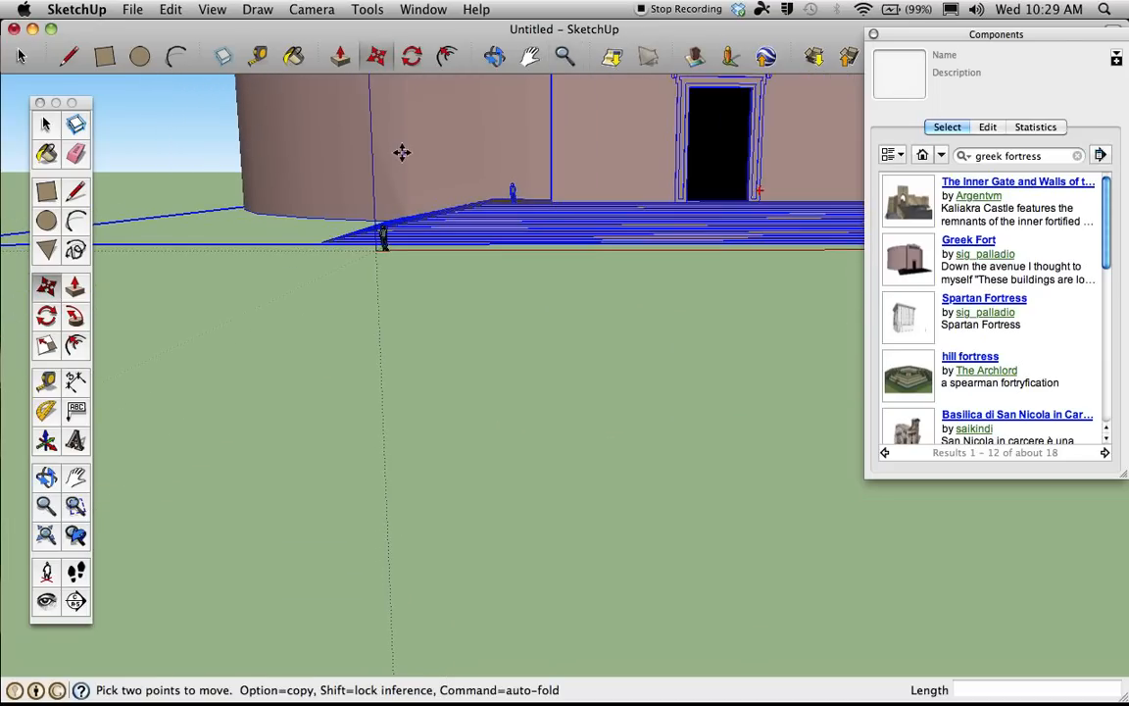
{"action": "left_click", "coordinate": [529, 56]}
{"action": "left_click_drag", "start_coordinate": [644, 108], "coordinate": [557, 335]}
{"action": "scroll", "coordinate": [558, 335], "scroll_direction": "down", "scroll_amount": 4}
{"action": "left_click_drag", "start_coordinate": [618, 313], "coordinate": [533, 312]}
{"action": "scroll", "coordinate": [533, 311], "scroll_direction": "down", "scroll_amount": 5}
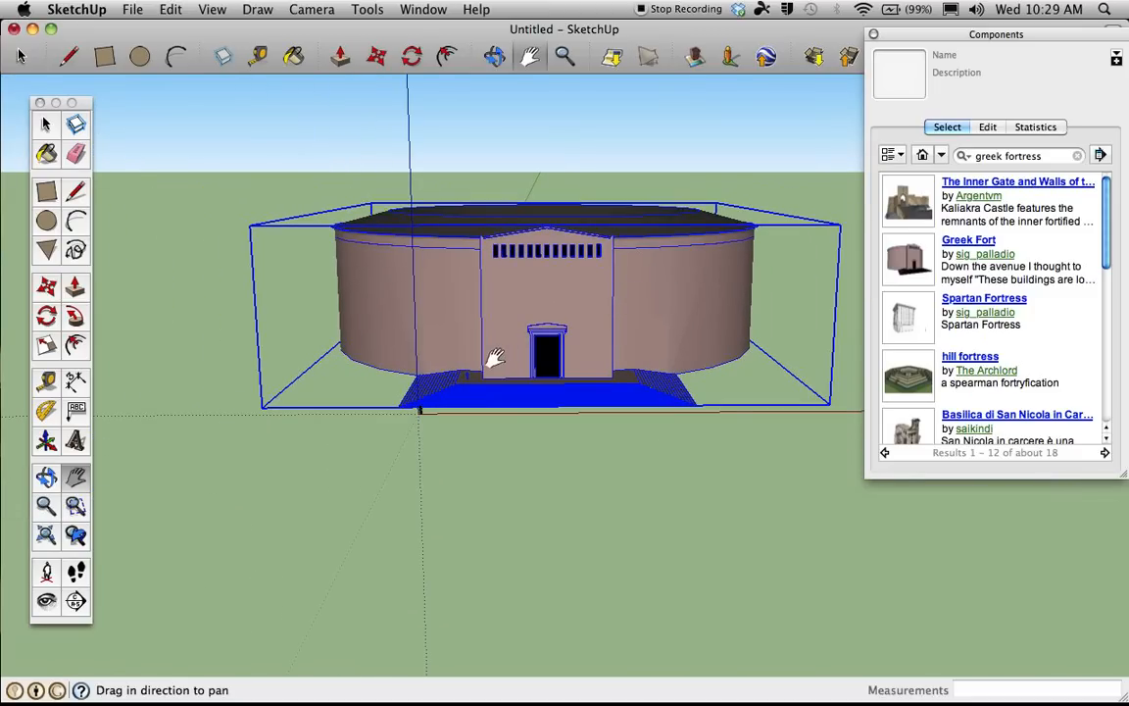
{"action": "scroll", "coordinate": [516, 348], "scroll_direction": "up", "scroll_amount": 3}
{"action": "scroll", "coordinate": [518, 348], "scroll_direction": "down", "scroll_amount": 2}
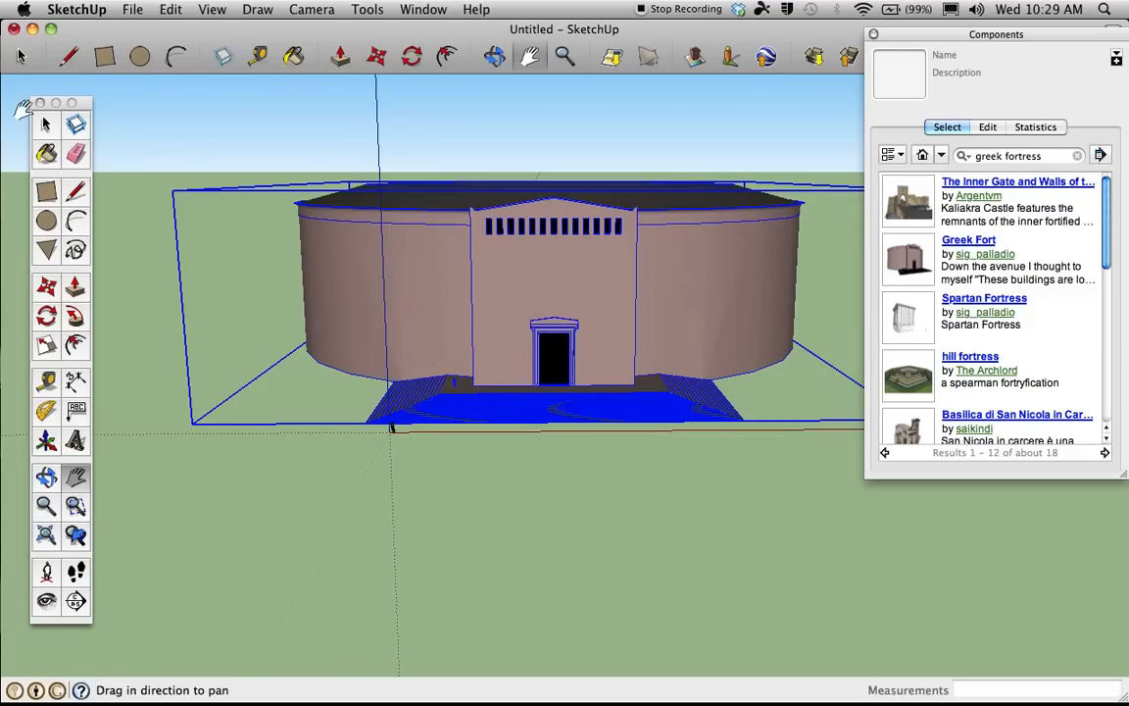
{"action": "left_click", "coordinate": [47, 124]}
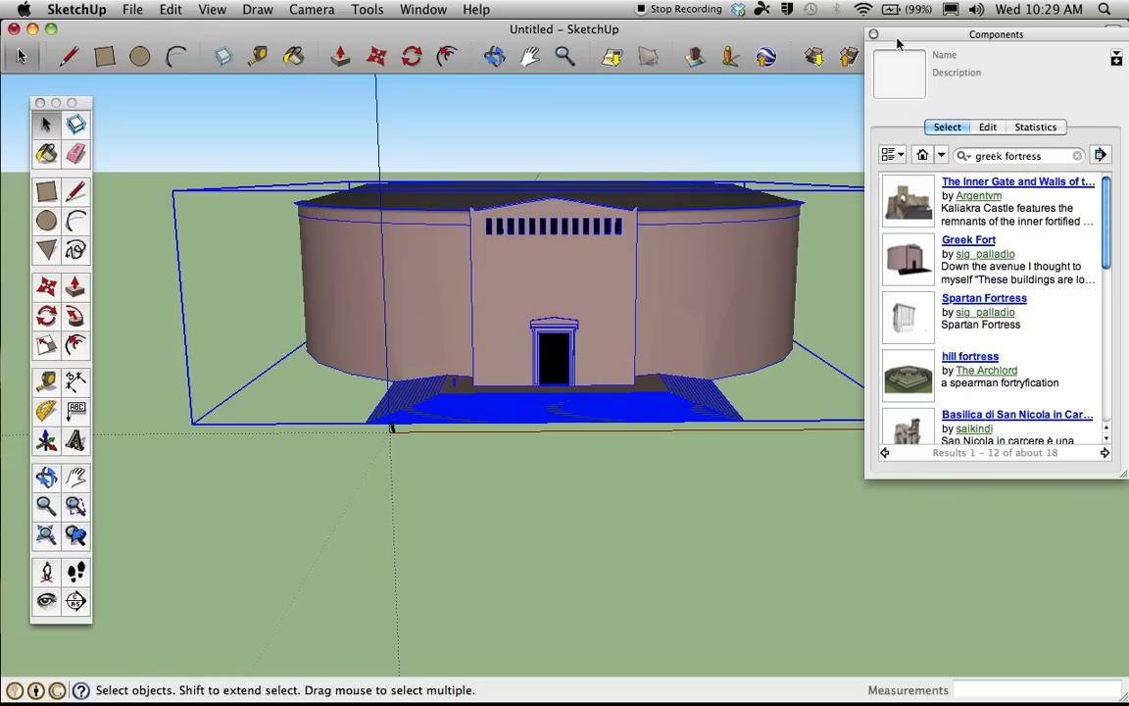
- Clear the Components window from the building and scale the Greek Fort down uniformly from its upper front corner
{"action": "left_click_drag", "start_coordinate": [909, 43], "coordinate": [995, 378]}
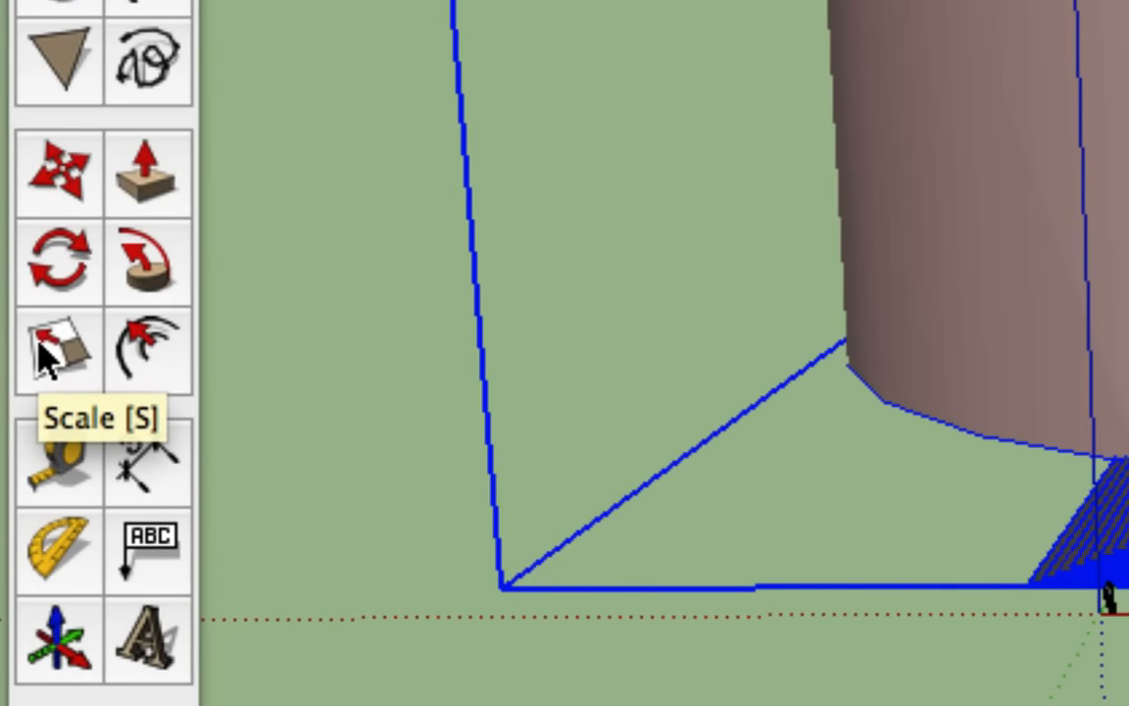
{"action": "left_click", "coordinate": [41, 343]}
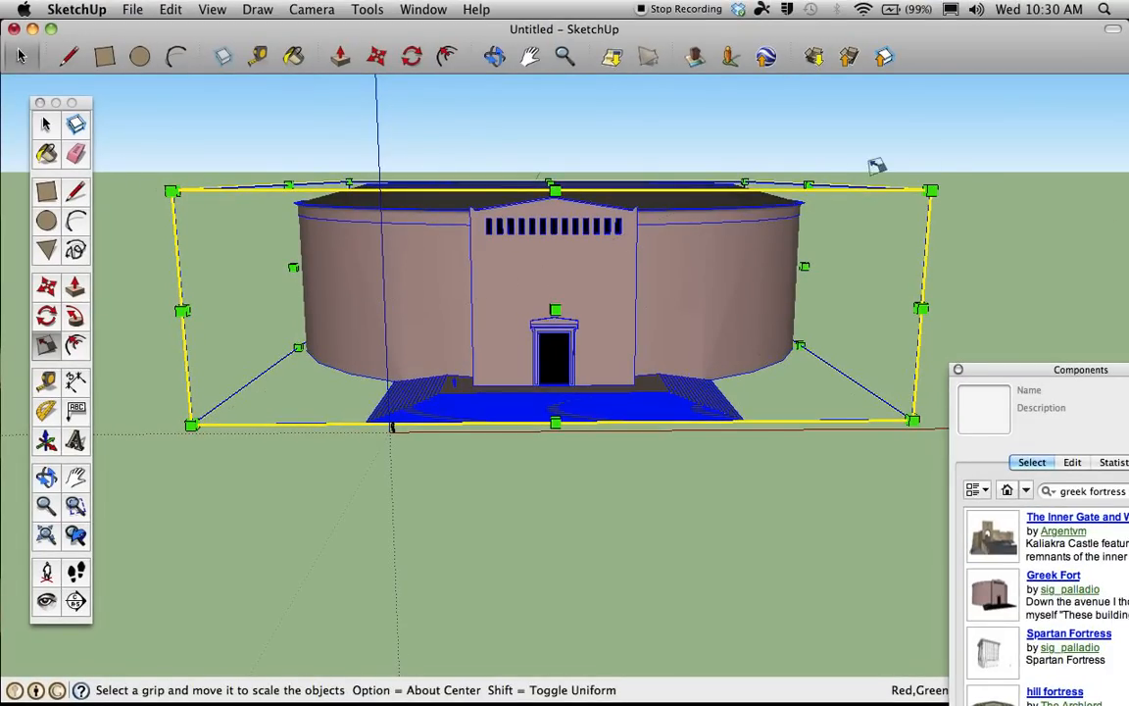
{"action": "left_click_drag", "start_coordinate": [930, 189], "coordinate": [713, 234]}
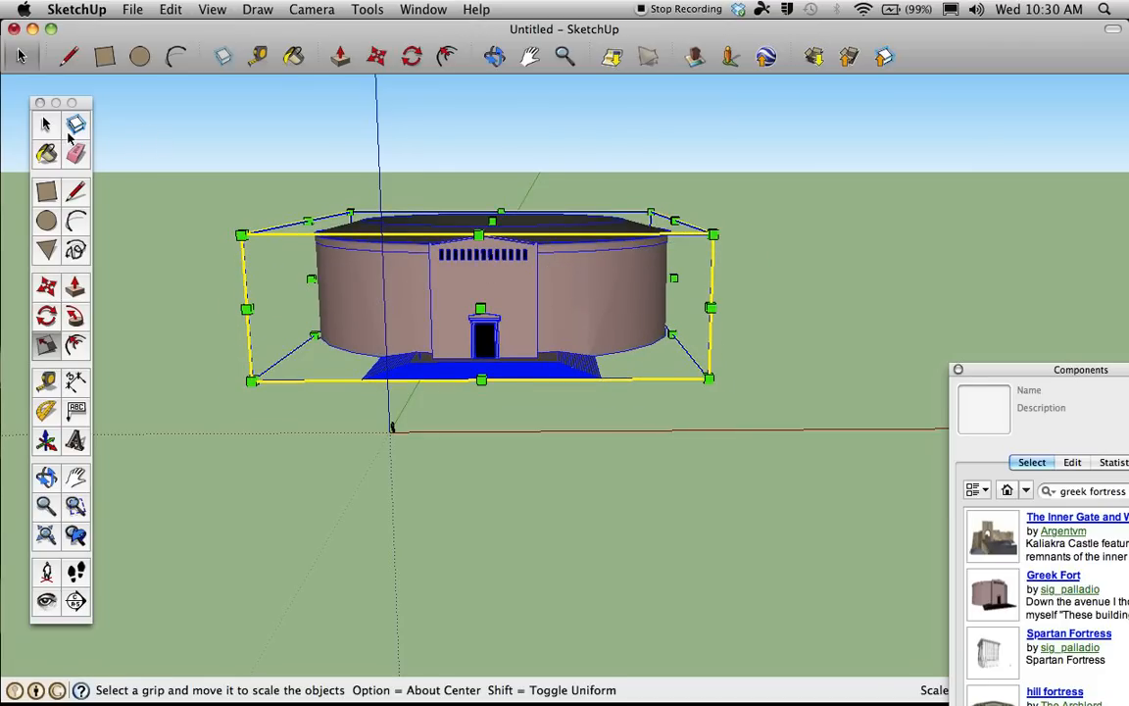
{"action": "left_click", "coordinate": [44, 126]}
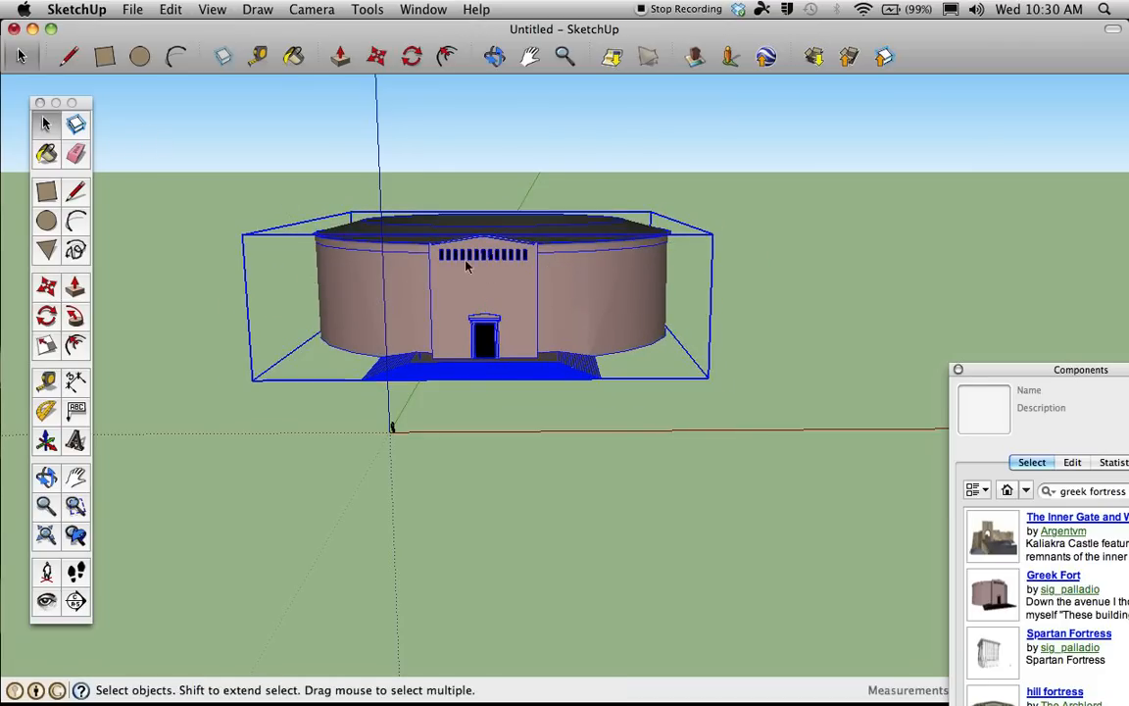
- Move the selected Greek Fort a short distance along the red axis, keeping it behind the standing figure
{"action": "left_click_drag", "start_coordinate": [588, 275], "coordinate": [577, 275]}
{"action": "left_click", "coordinate": [561, 266]}
{"action": "left_click", "coordinate": [667, 280]}
{"action": "left_click", "coordinate": [592, 284]}
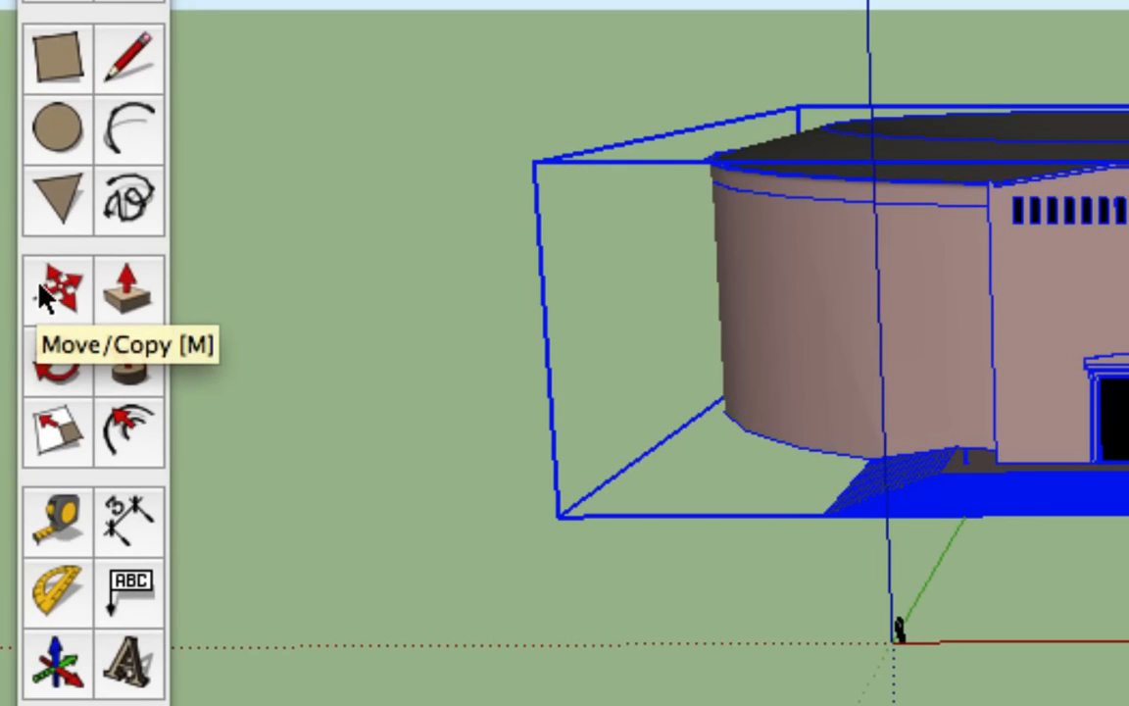
{"action": "left_click", "coordinate": [42, 289]}
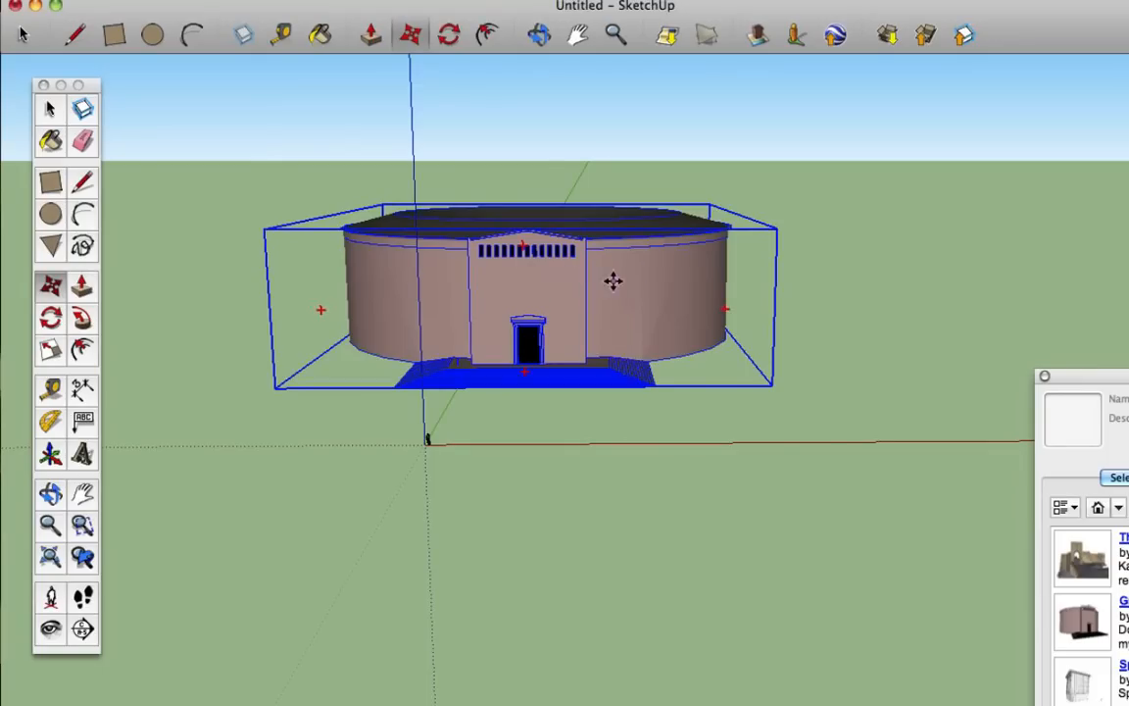
{"action": "left_click_drag", "start_coordinate": [519, 297], "coordinate": [556, 292]}
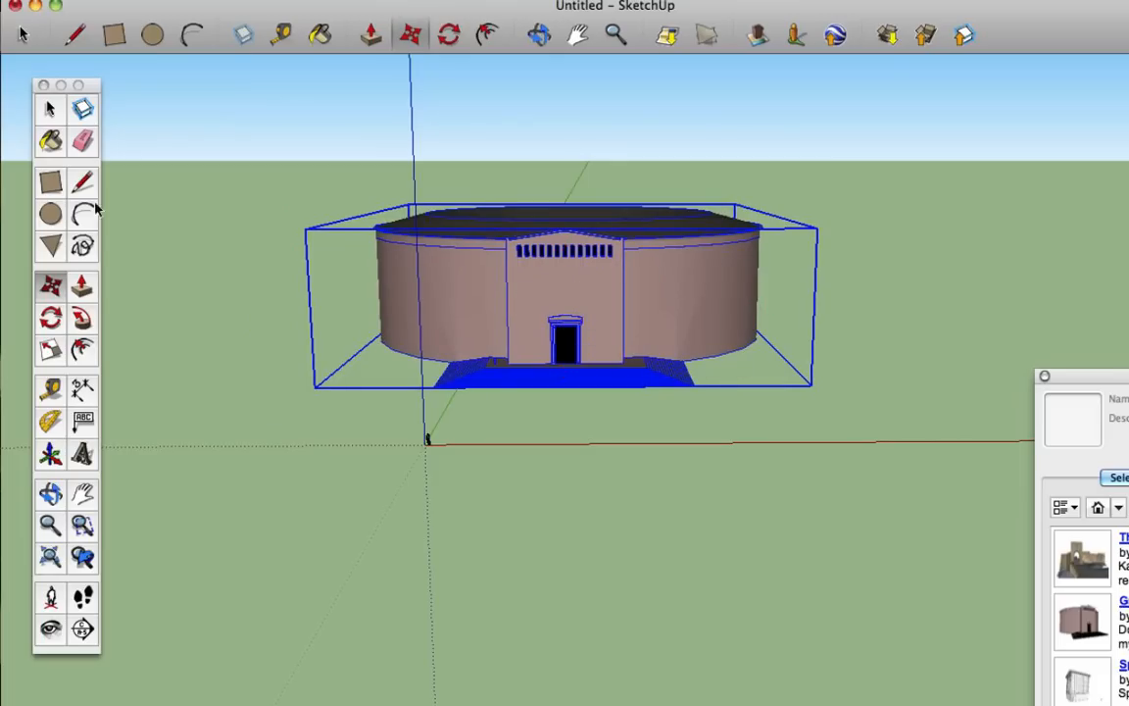
- Move the Greek Fort farther along the red axis until its front left corner is clear of the blue axis
{"action": "left_click", "coordinate": [539, 35]}
{"action": "mouse_move", "coordinate": [579, 371]}
{"action": "left_mouse_down"}
{"action": "mouse_move", "coordinate": [595, 303]}
{"action": "mouse_move", "coordinate": [577, 266]}
{"action": "mouse_move", "coordinate": [562, 340]}
{"action": "mouse_move", "coordinate": [571, 355]}
{"action": "left_mouse_up"}
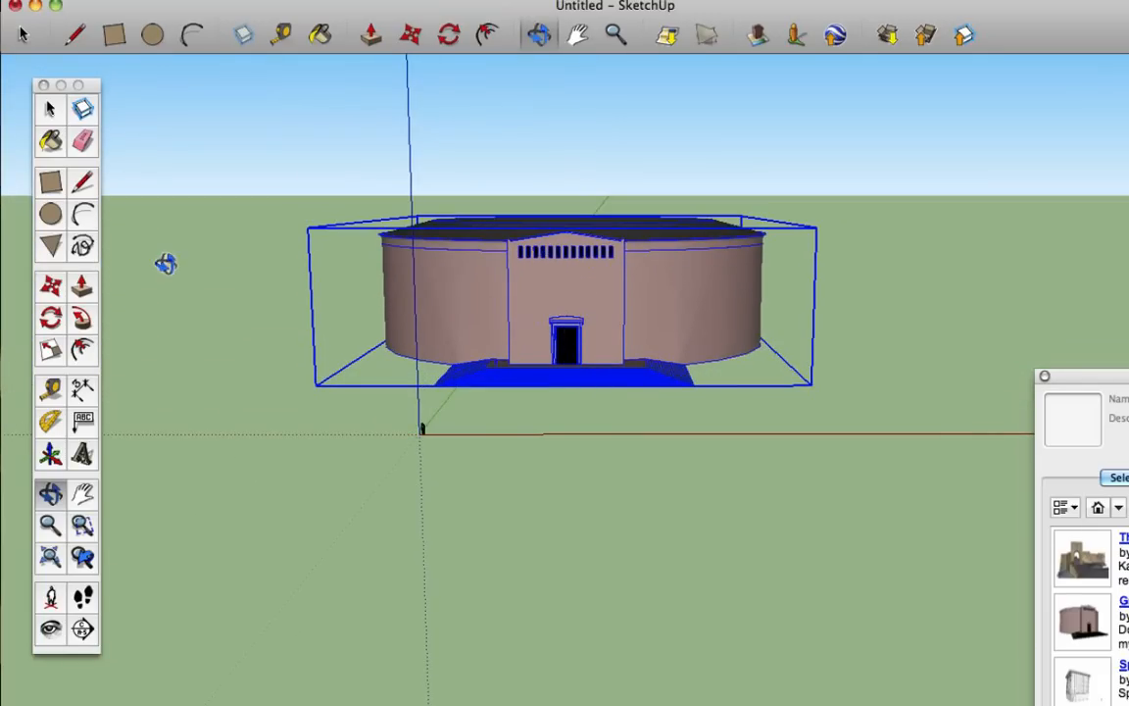
{"action": "left_click", "coordinate": [51, 284]}
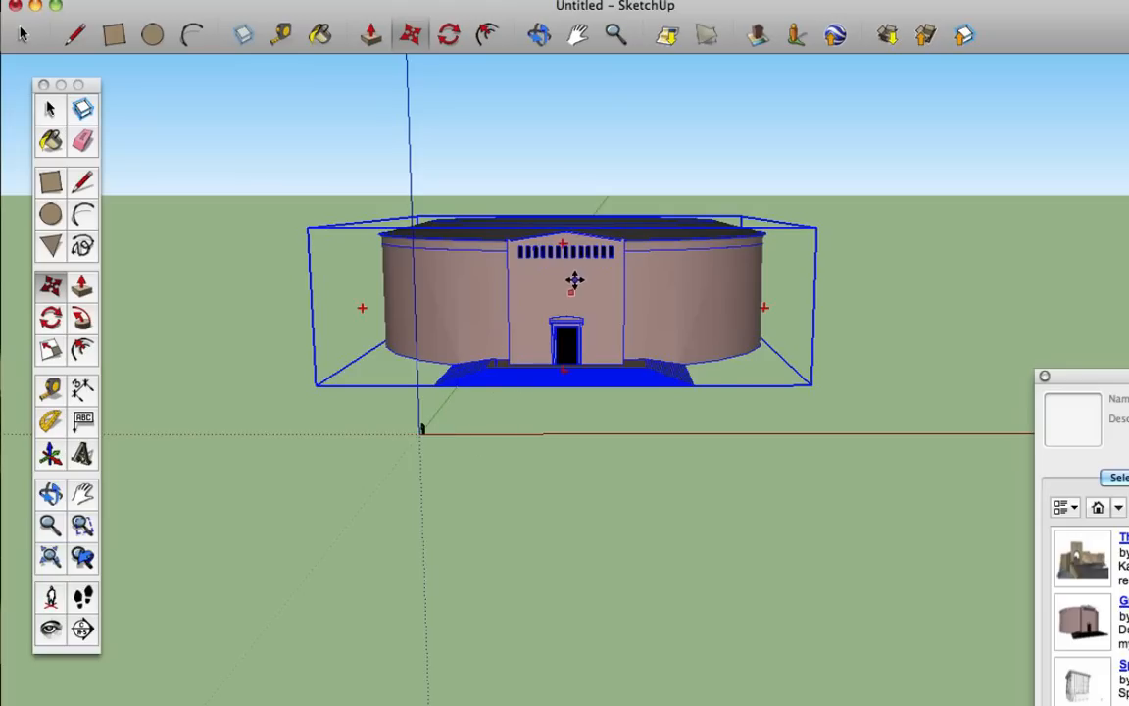
{"action": "left_click", "coordinate": [545, 295]}
{"action": "key", "text": "Escape"}
{"action": "left_click", "coordinate": [598, 293]}
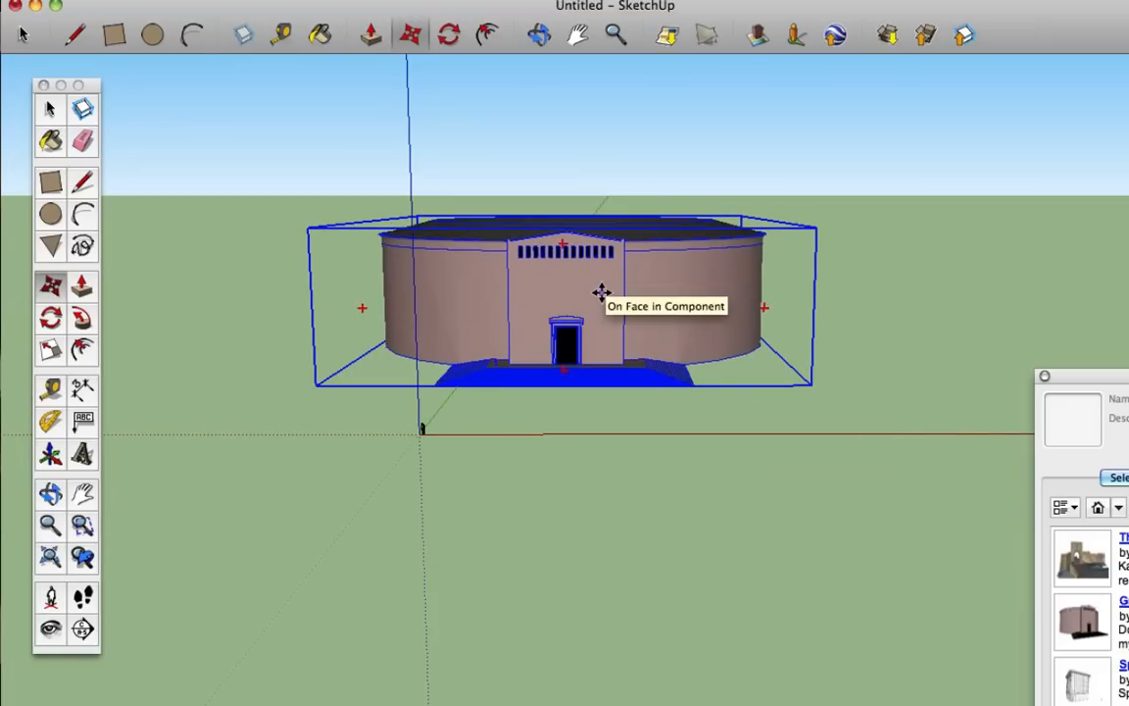
{"action": "left_click", "coordinate": [601, 293]}
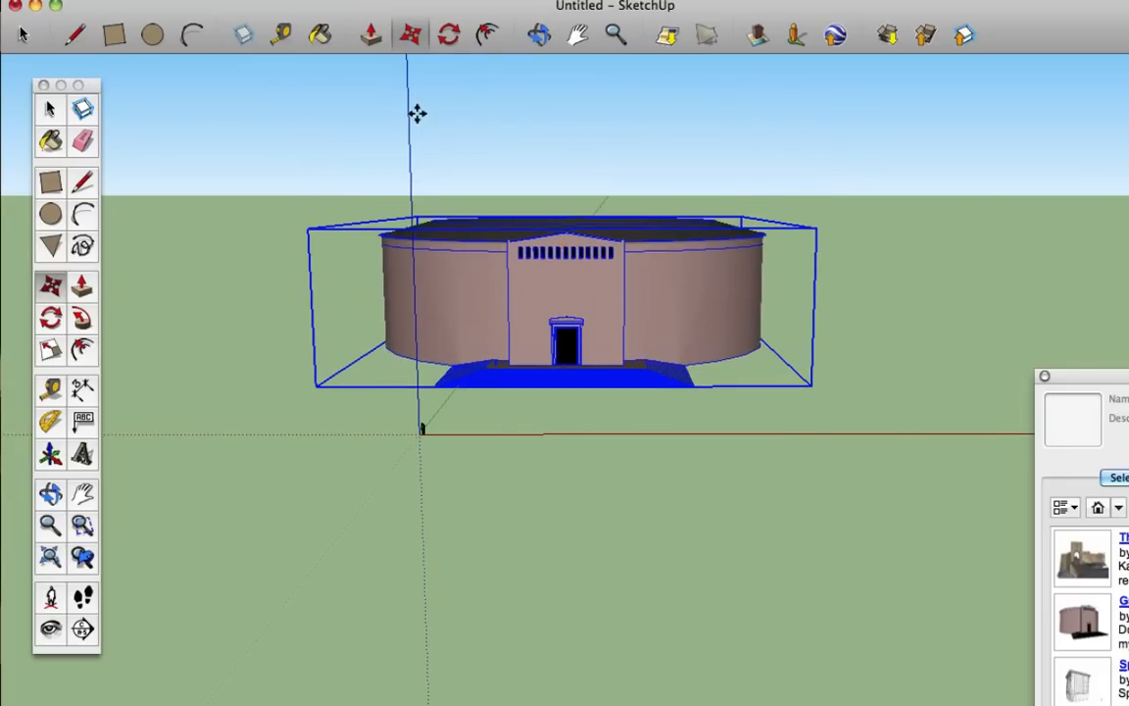
{"action": "left_click", "coordinate": [656, 286]}
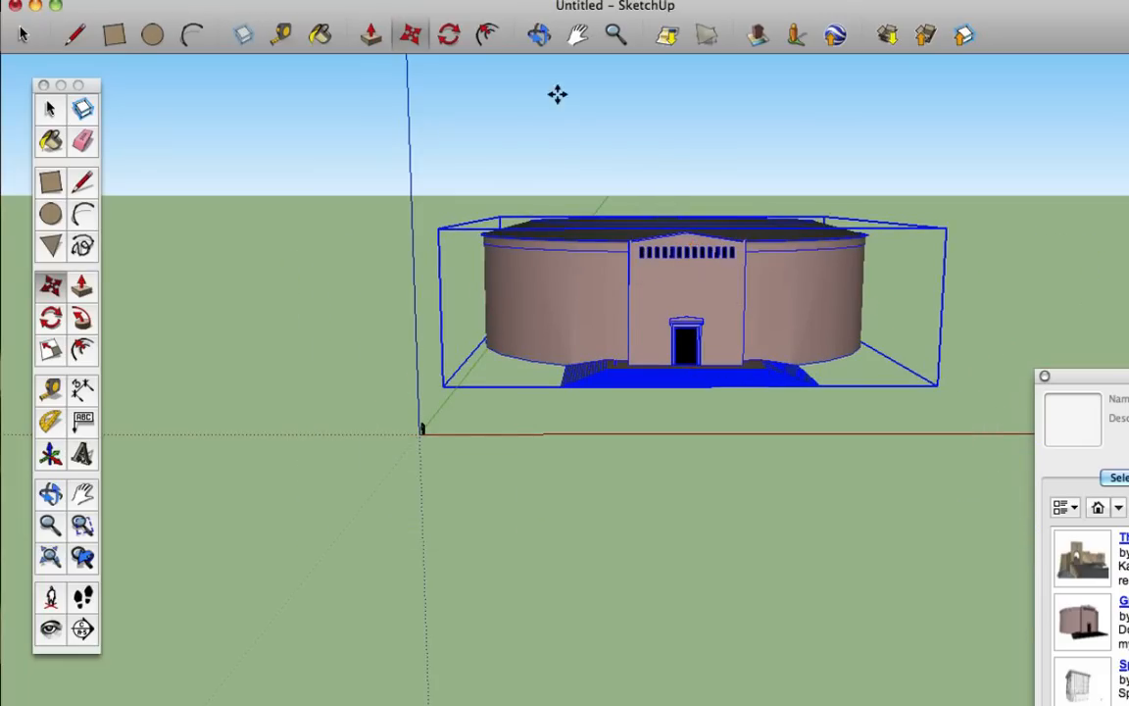
- Shift the Greek Fort slightly forward and farther from the blue axis, then return to the Select tool
{"action": "left_click", "coordinate": [705, 292]}
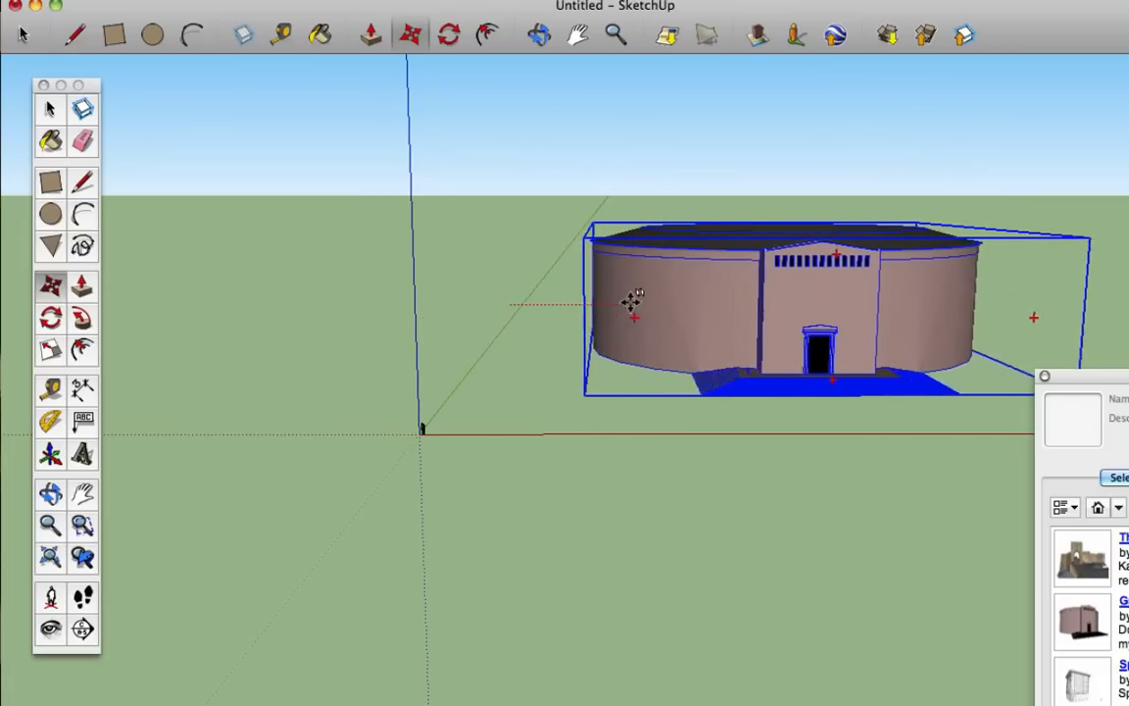
{"action": "left_click", "coordinate": [560, 322]}
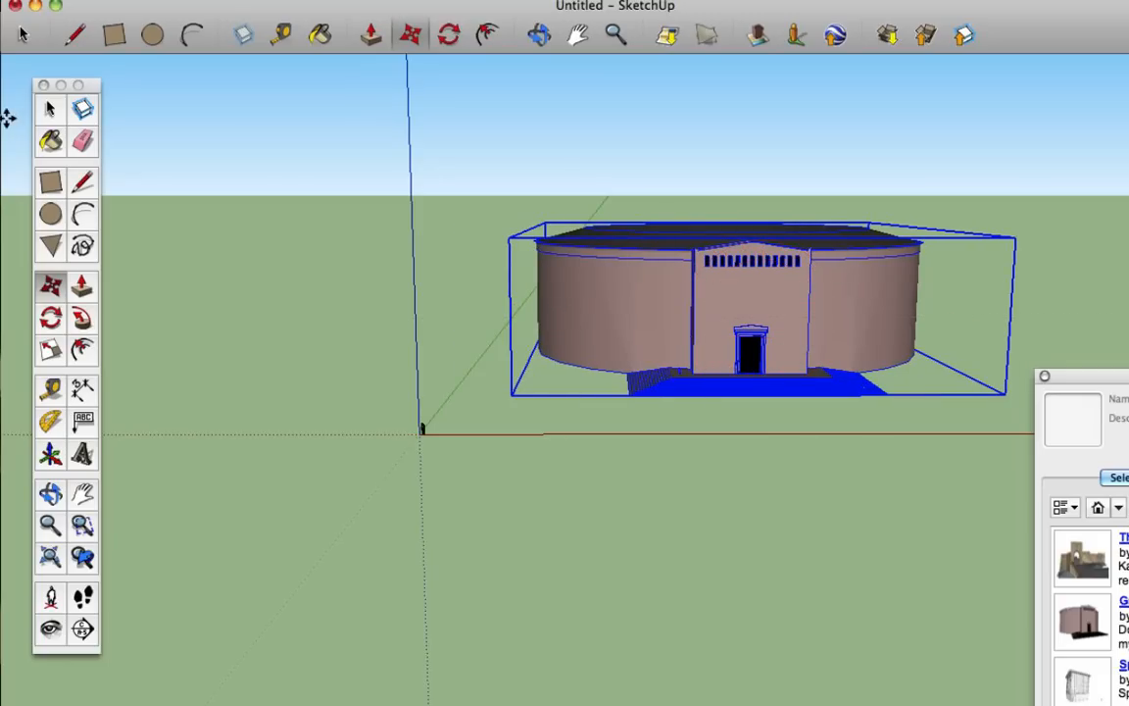
{"action": "left_click", "coordinate": [47, 113]}
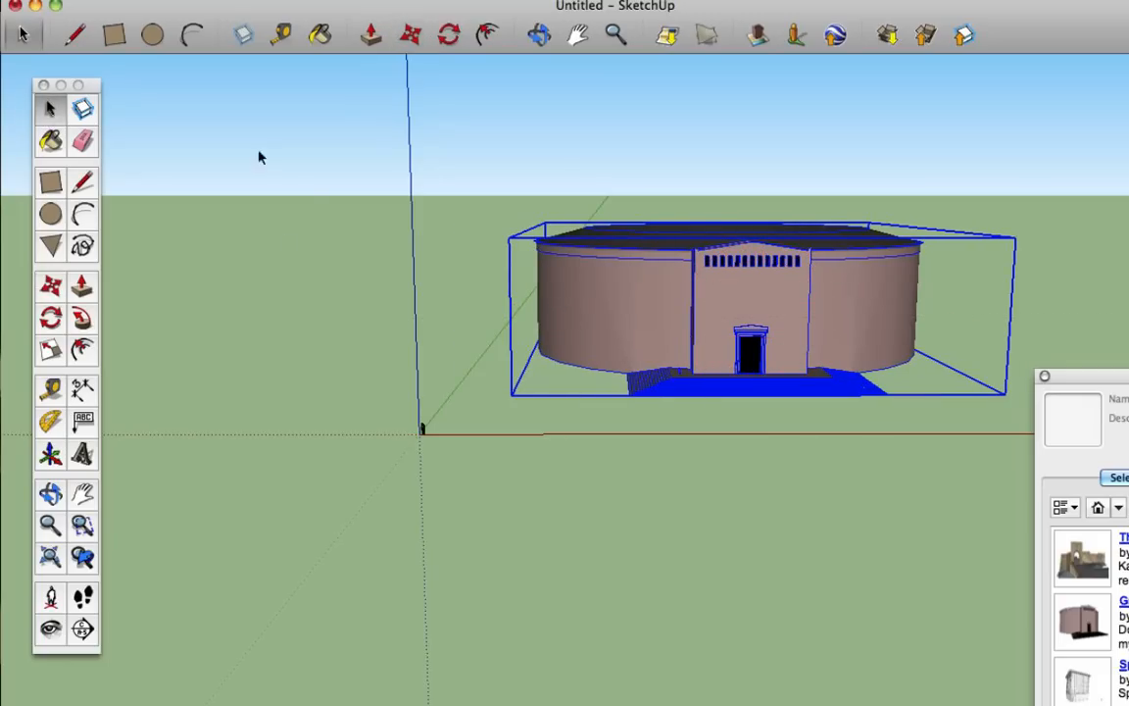
- Save the model to the Desktop as LASTNAME-Topic in the SketchUp Models (*.skp) format
{"action": "left_click", "coordinate": [539, 36]}
{"action": "left_click_drag", "start_coordinate": [674, 146], "coordinate": [582, 336]}
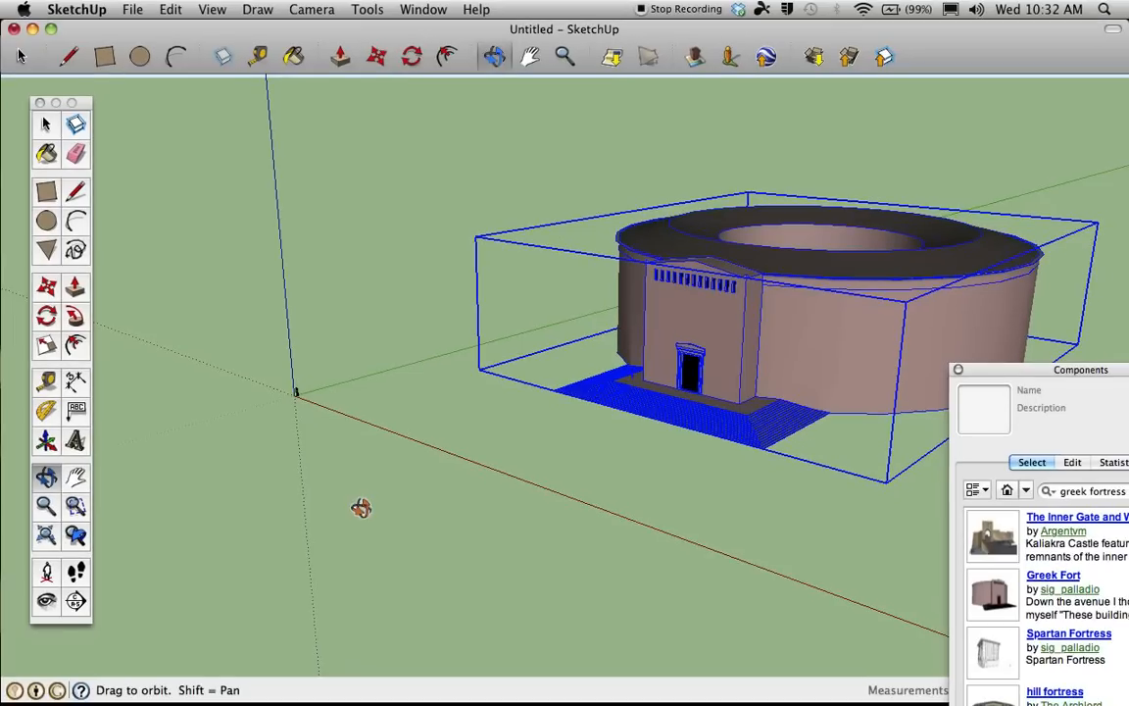
{"action": "left_click", "coordinate": [132, 9]}
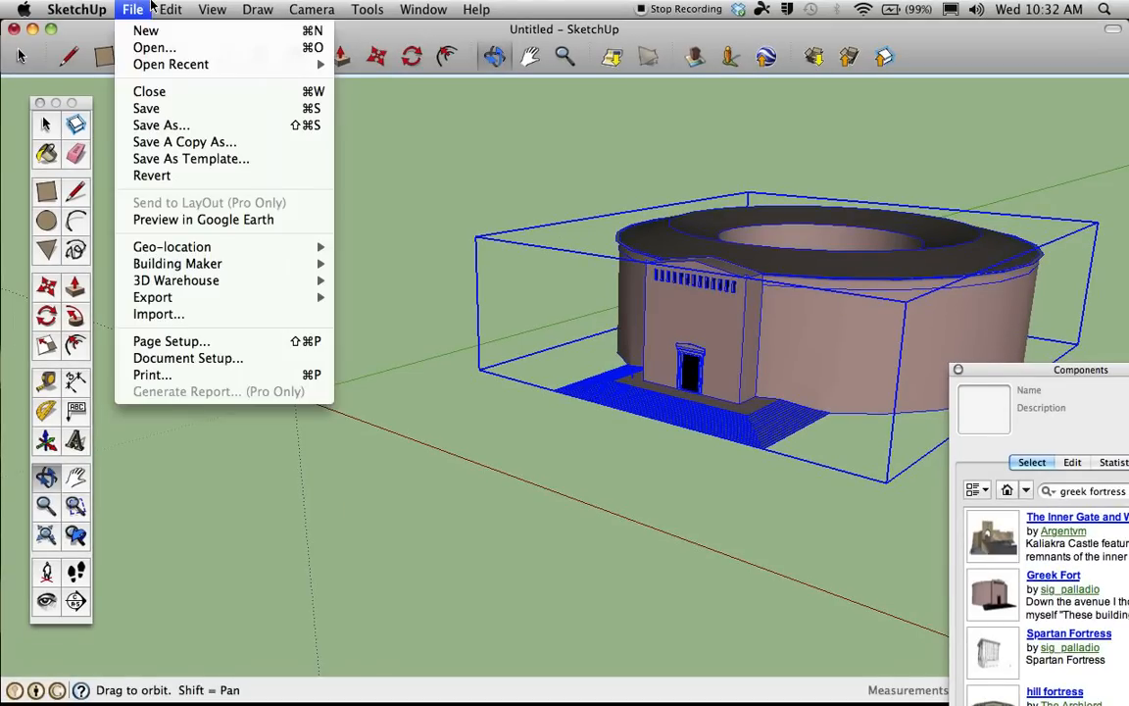
{"action": "left_click", "coordinate": [151, 125]}
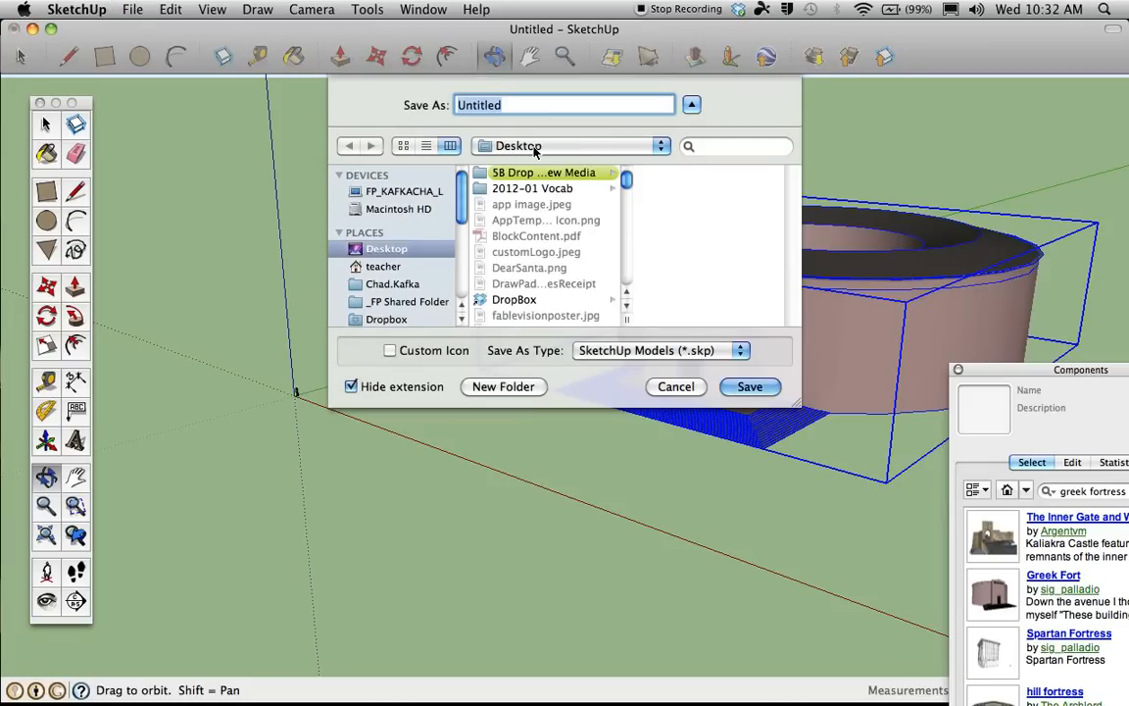
{"action": "type", "text": "LASTNAME-Topic"}
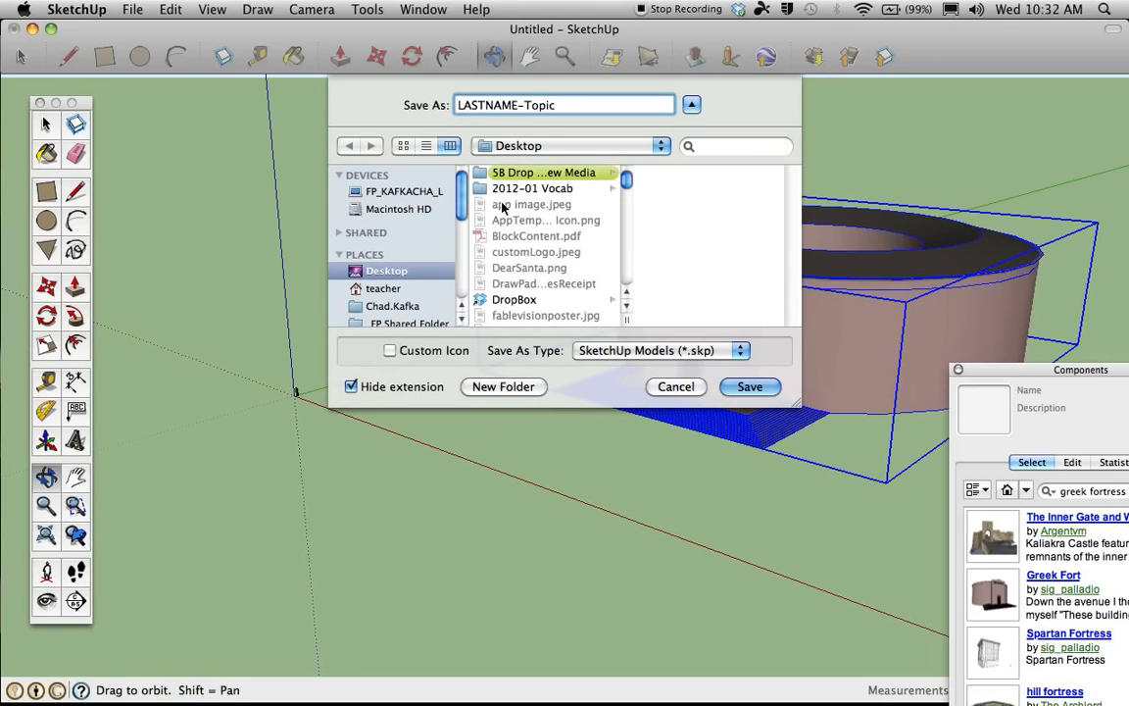
{"action": "left_click", "coordinate": [750, 386]}
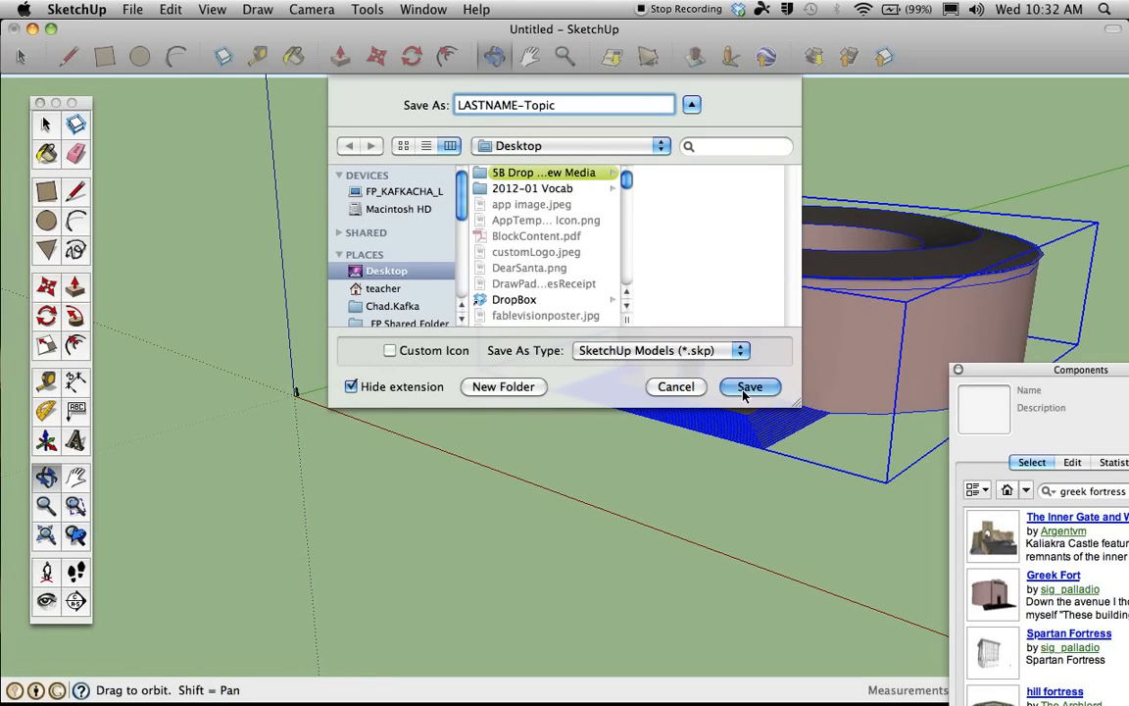